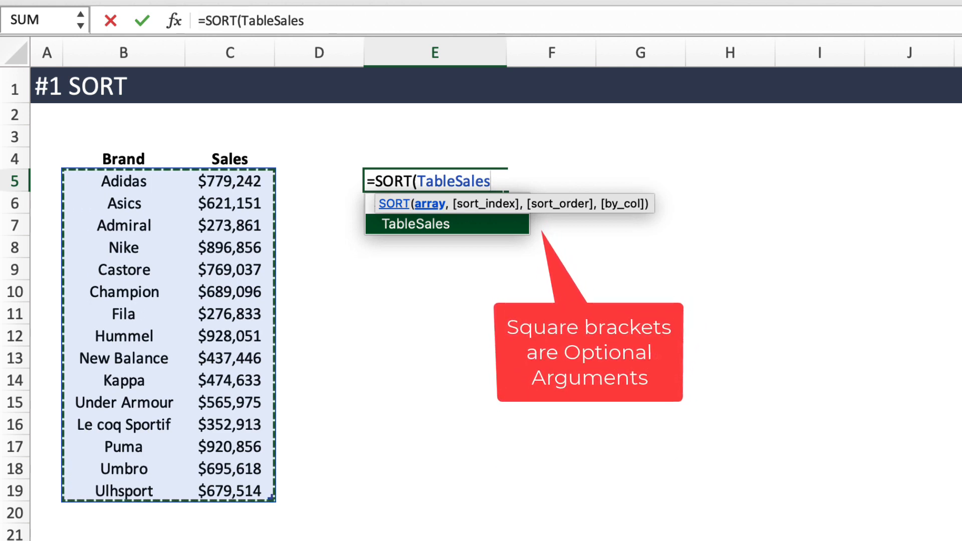
- Complete the formula =SORT(TableSales) in cell E5
type(")")
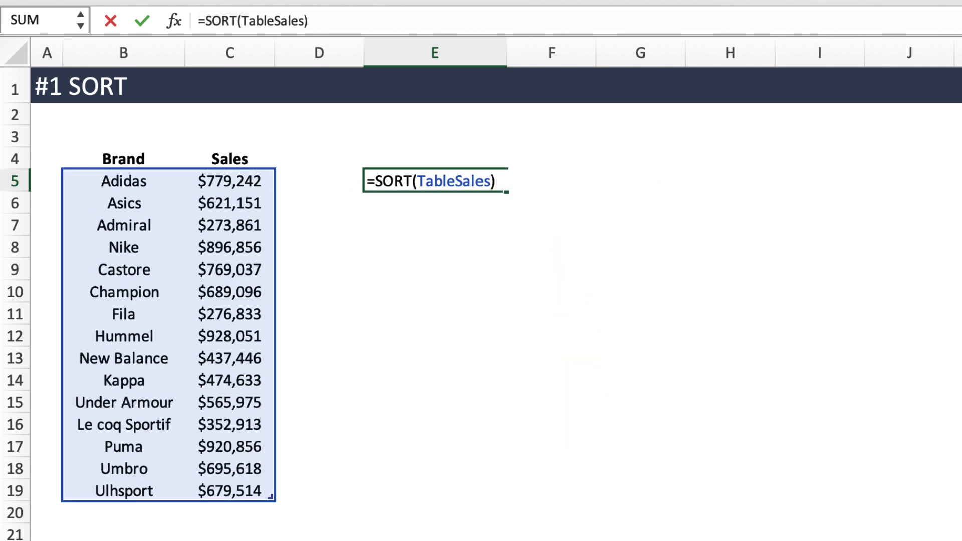
key("Return")
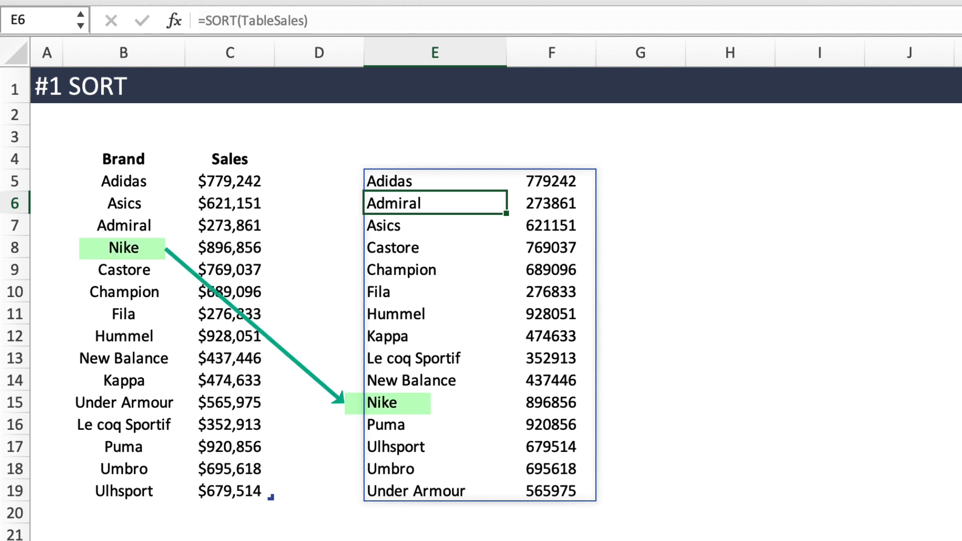
- Extend the formula in E5 to =SORT(TableSales,2,-1) so the list sorts by the sales column in descending order
left_click(434, 181)
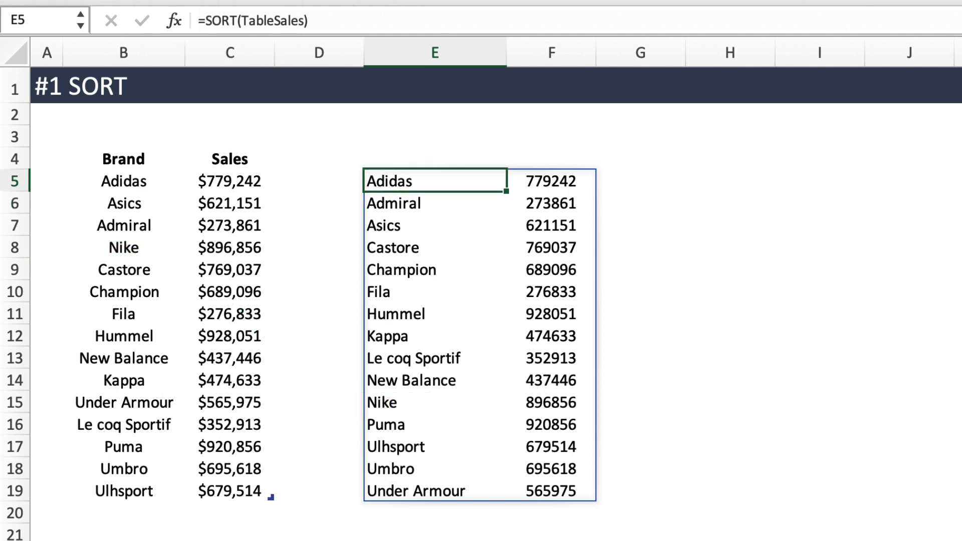
left_click(310, 20)
key("Left")
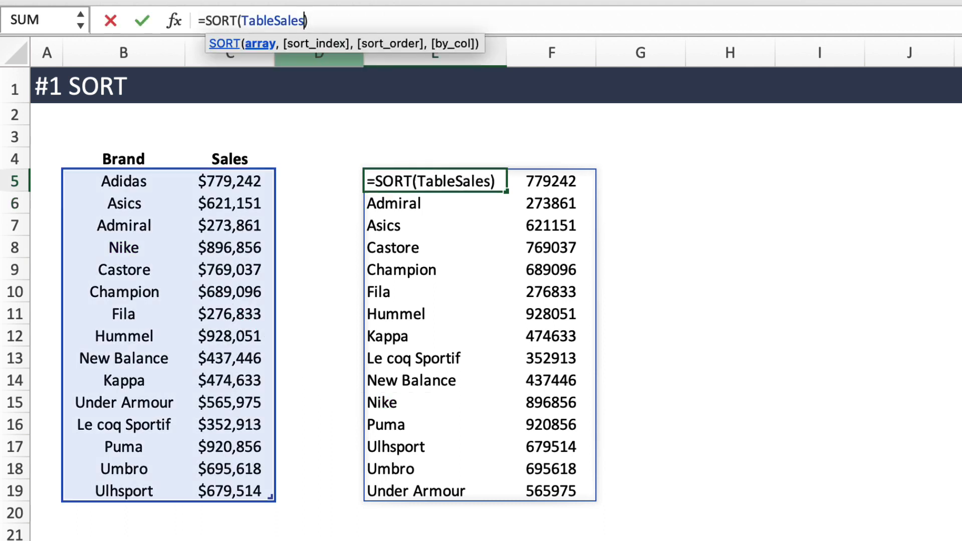
type(",")
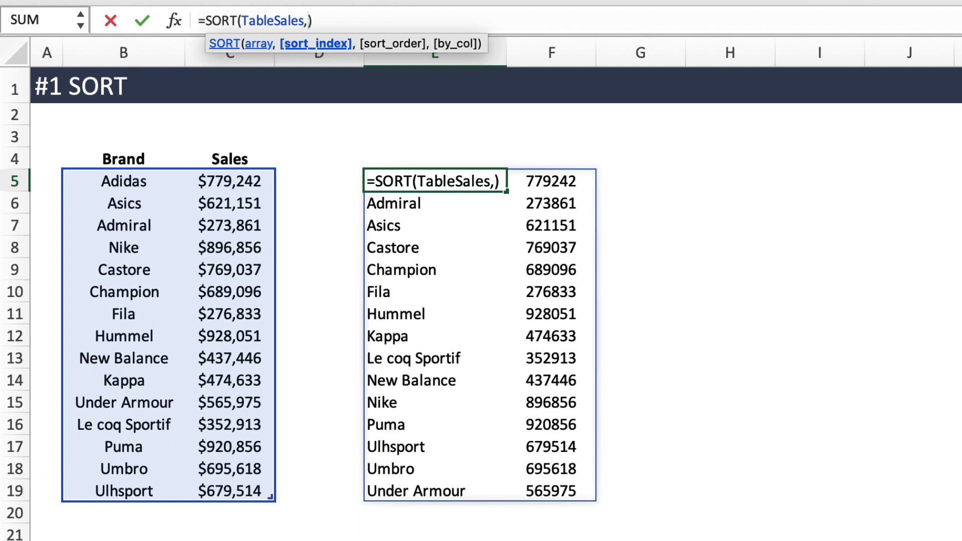
type("2")
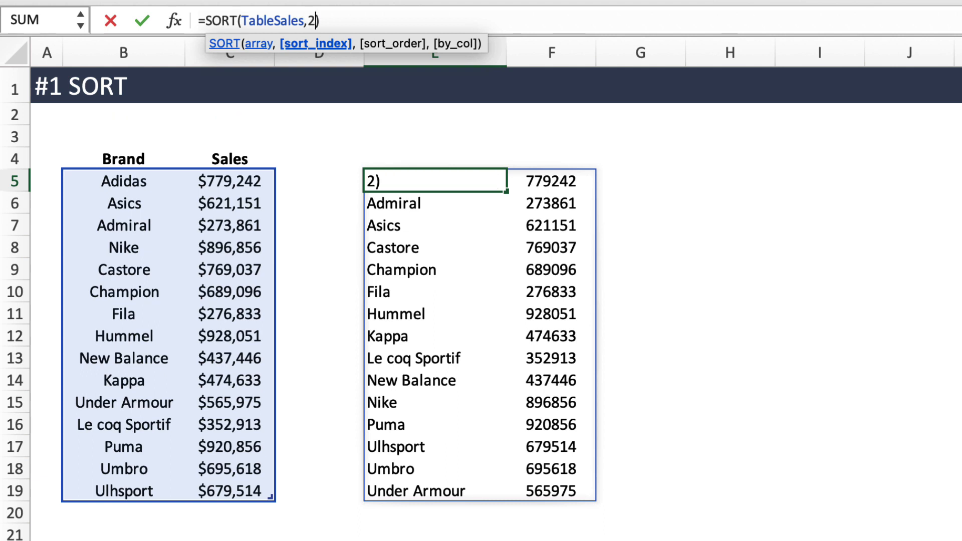
type(",")
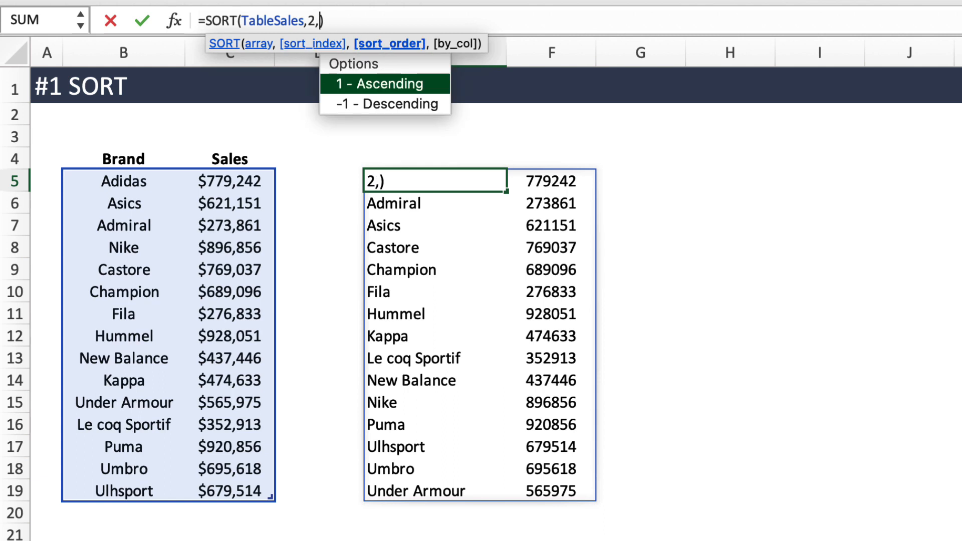
key("Down")
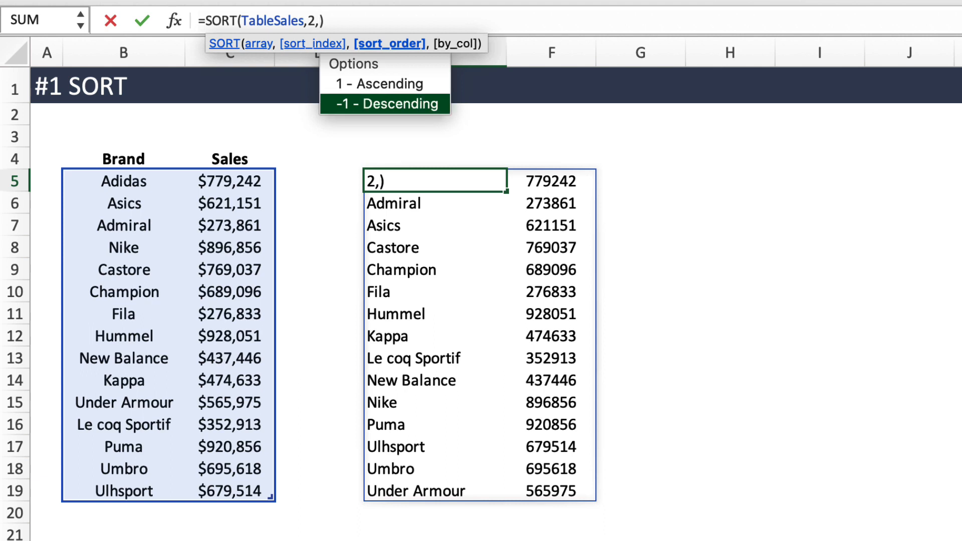
type("-")
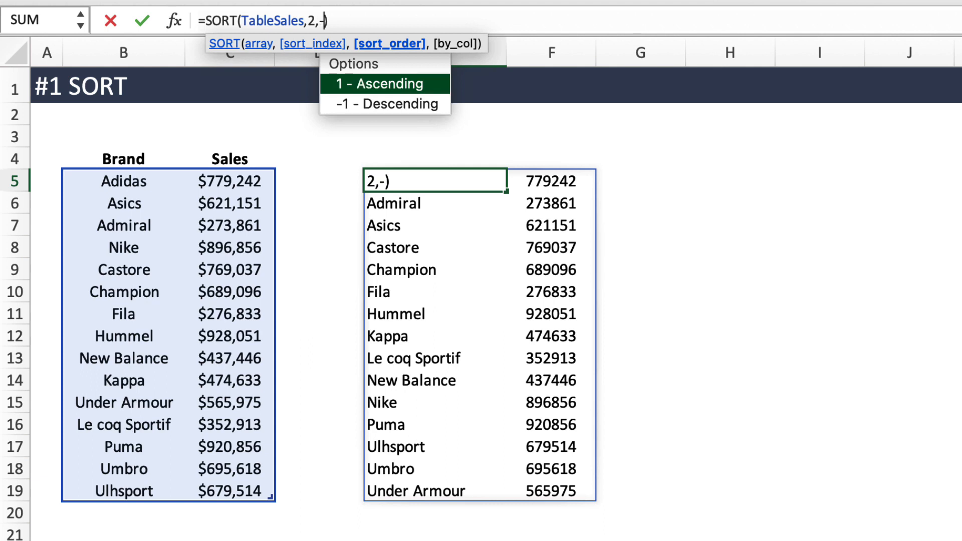
type("1")
key("Down")
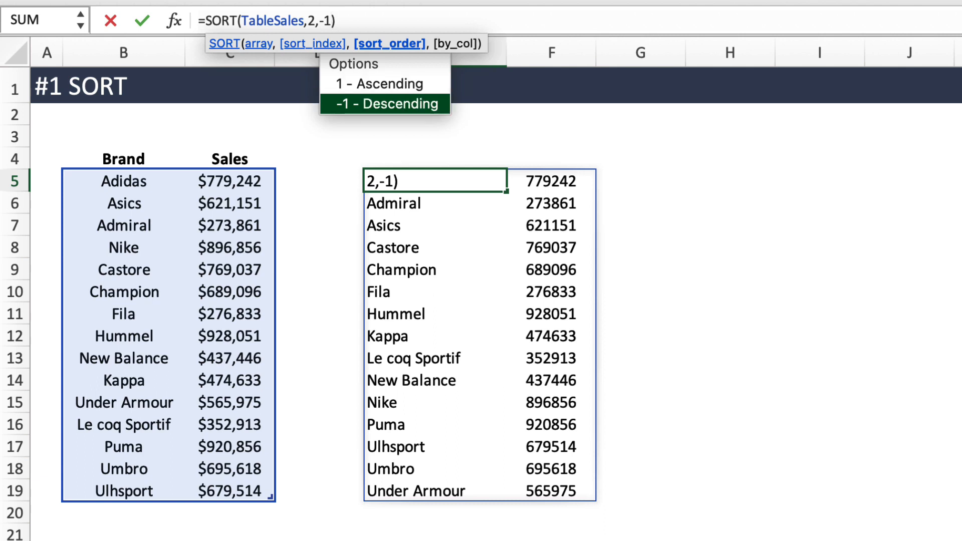
key("Up")
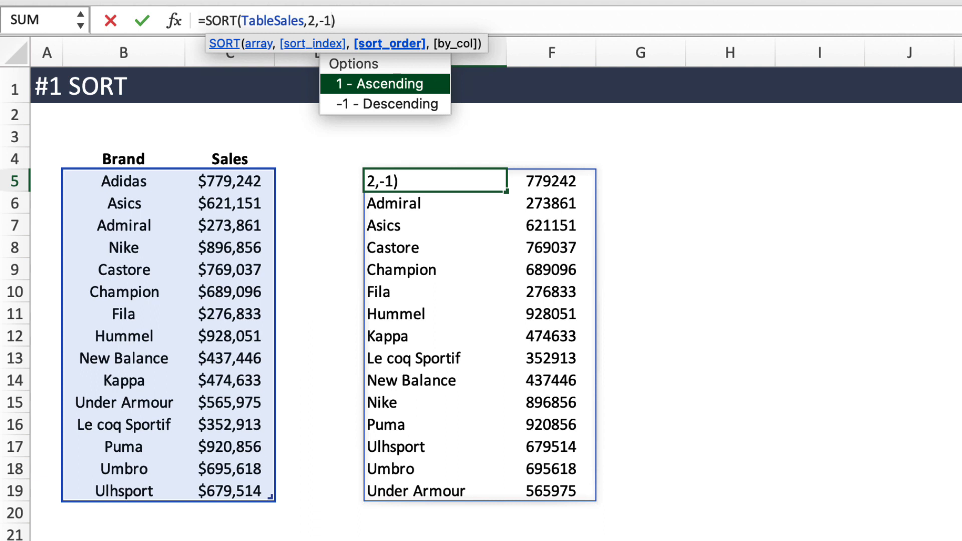
key("Return")
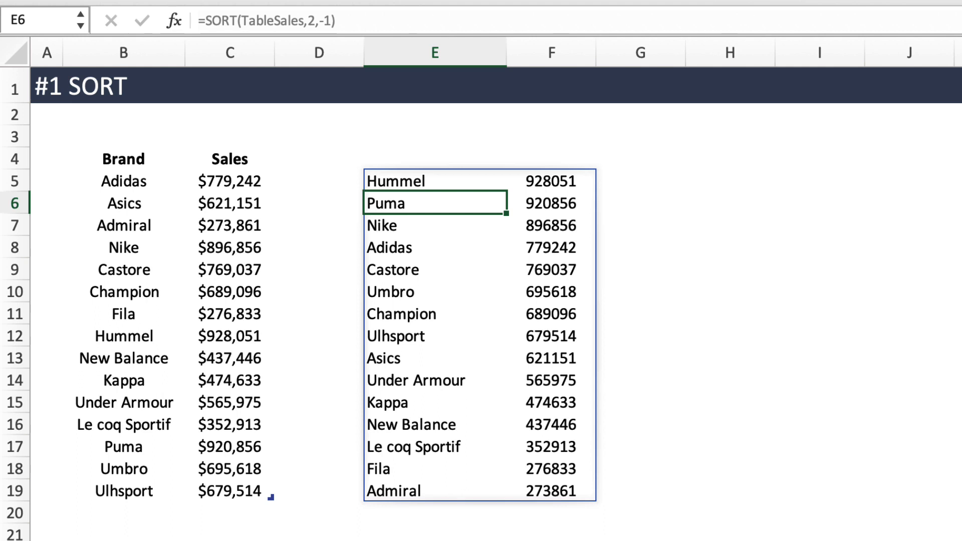
- Copy the currency format of cell C5 onto the sorted sales values in column F, starting at F5
left_click(229, 181)
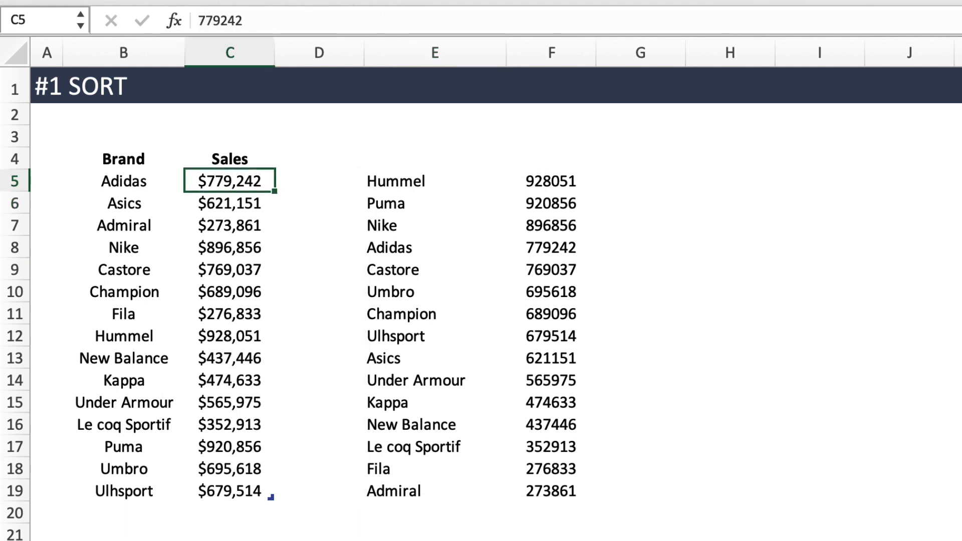
key("super+c")
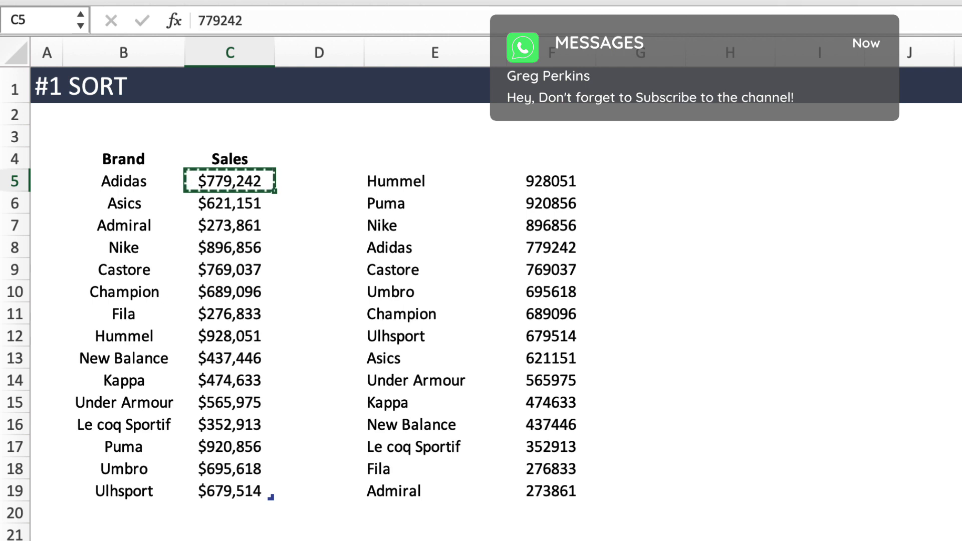
left_click_drag(551, 181, 550, 540)
left_click(640, 336)
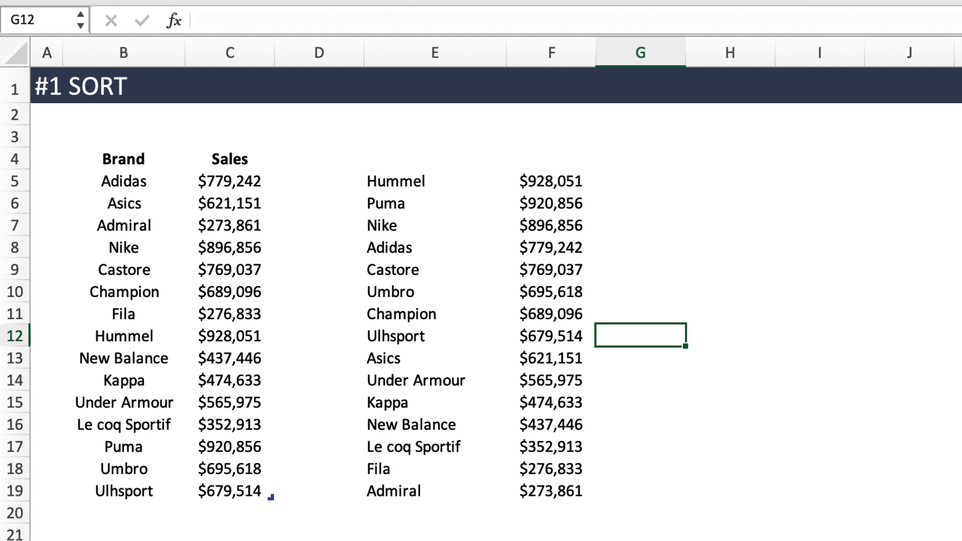
- Add "New Brand" with sales of 100,000,000 as row 20 of the source table, and widen column F to fit the value
left_click(123, 513)
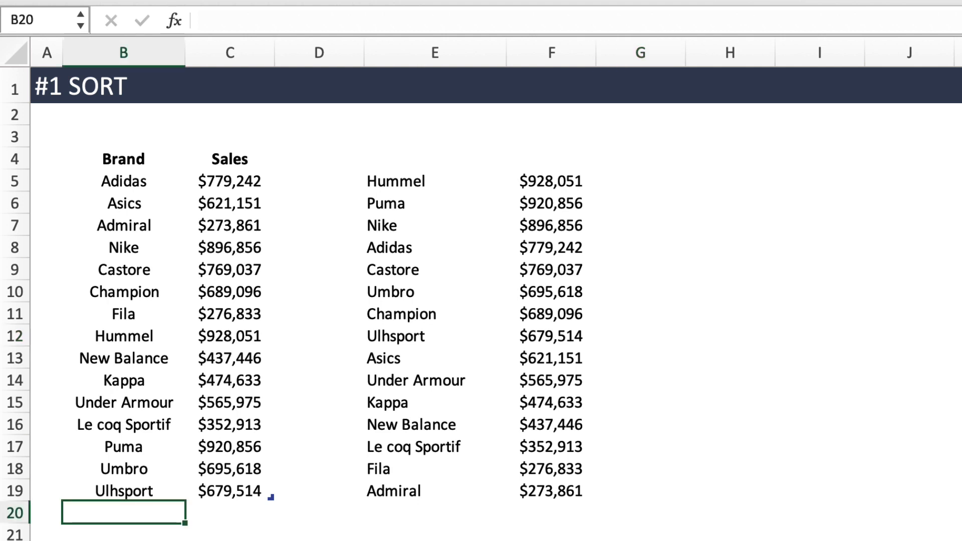
type("New Brand")
key("Return")
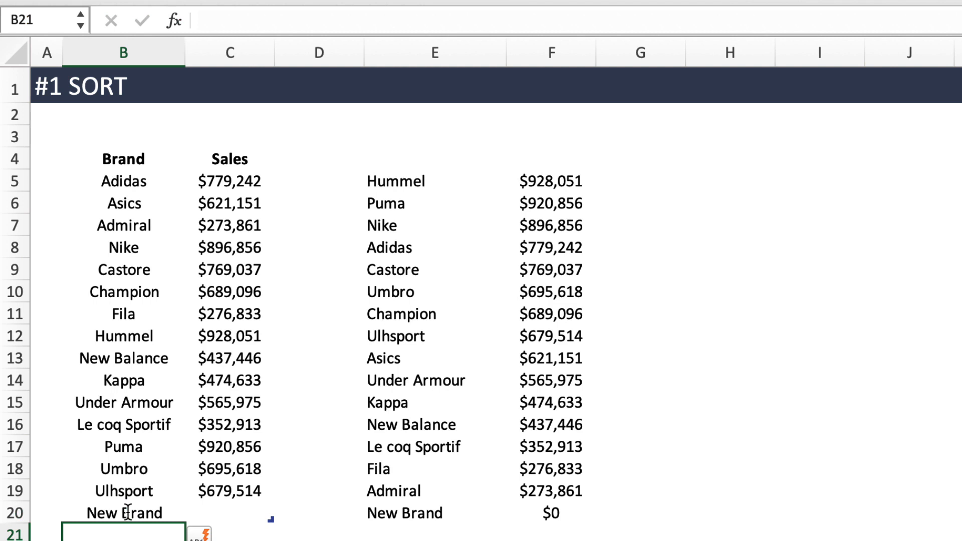
key("Up")
key("Right")
type("10")
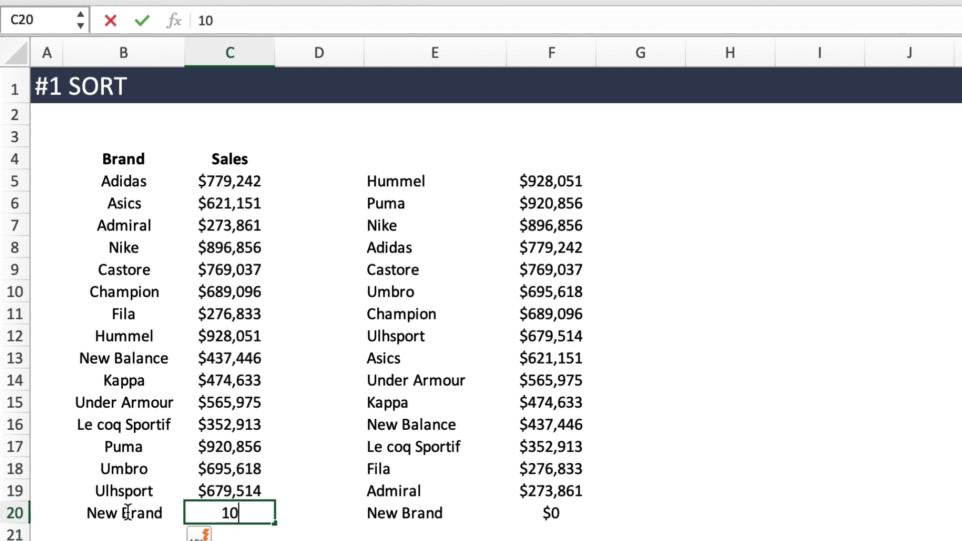
type("0,000,000")
key("Return")
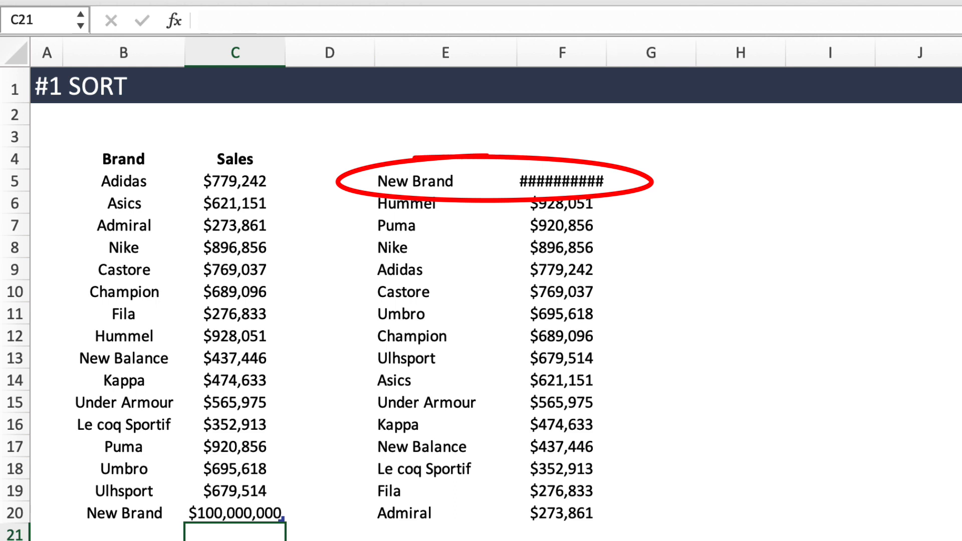
left_click_drag(606, 52, 621, 53)
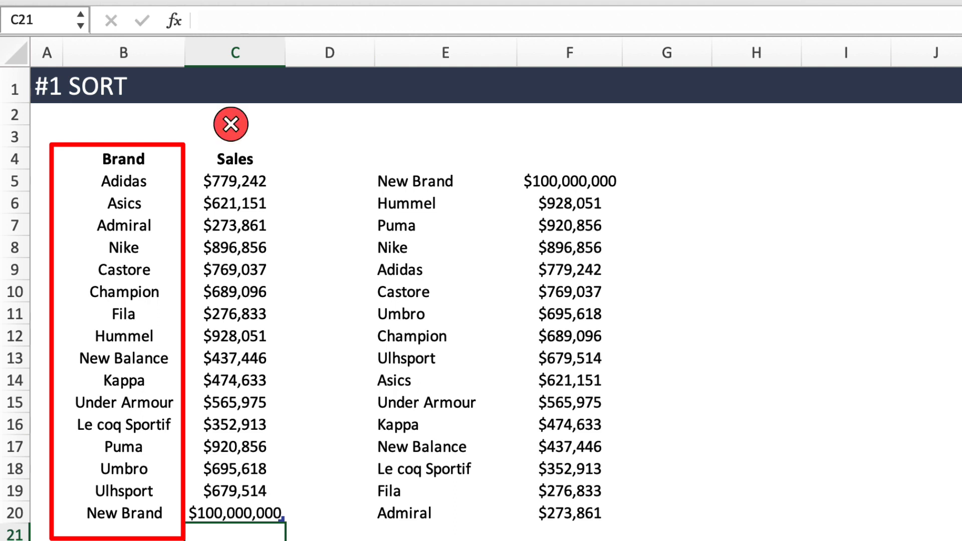
- Enter =SORTBY(TableSales[Brand],TableSales[Sales],-1) in cell H5 to list only the brands by descending sales
left_click(756, 181)
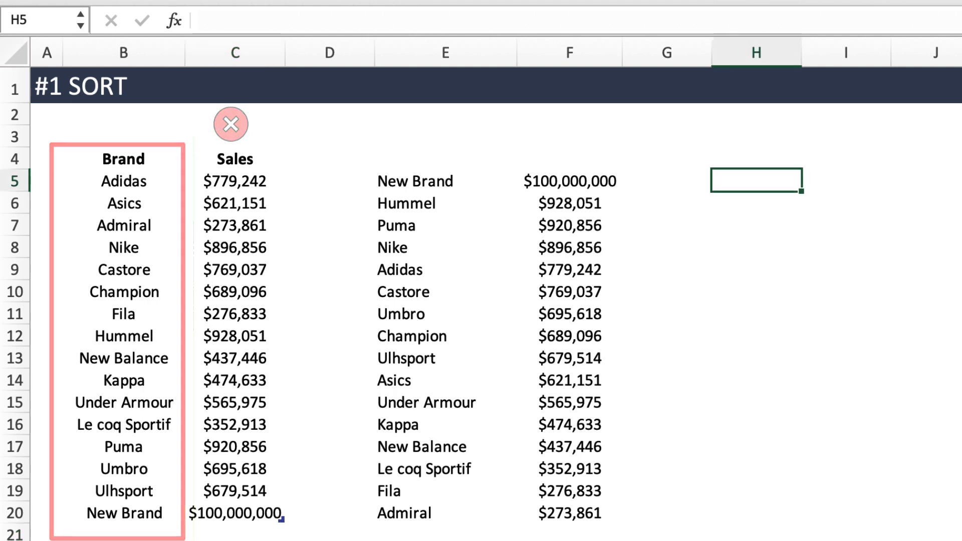
type("=sortby")
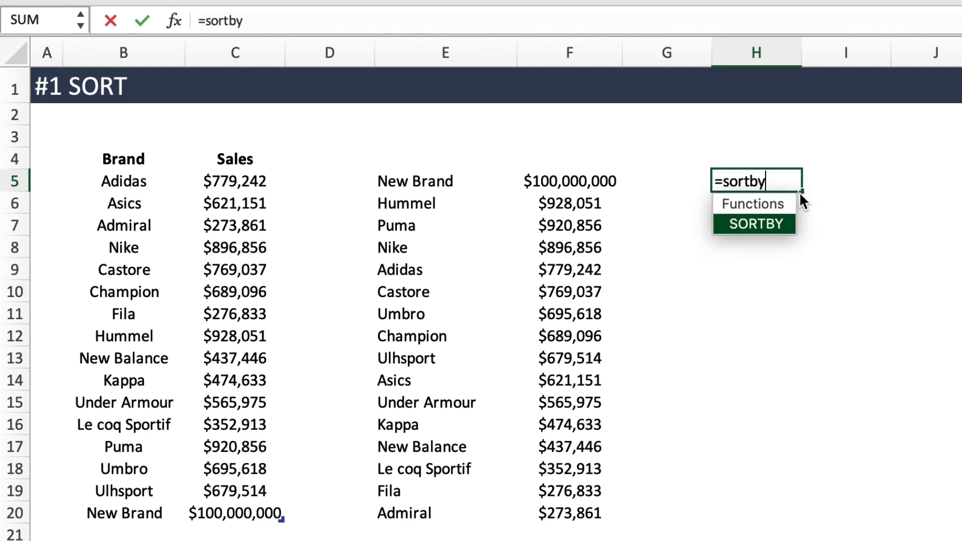
key("Tab")
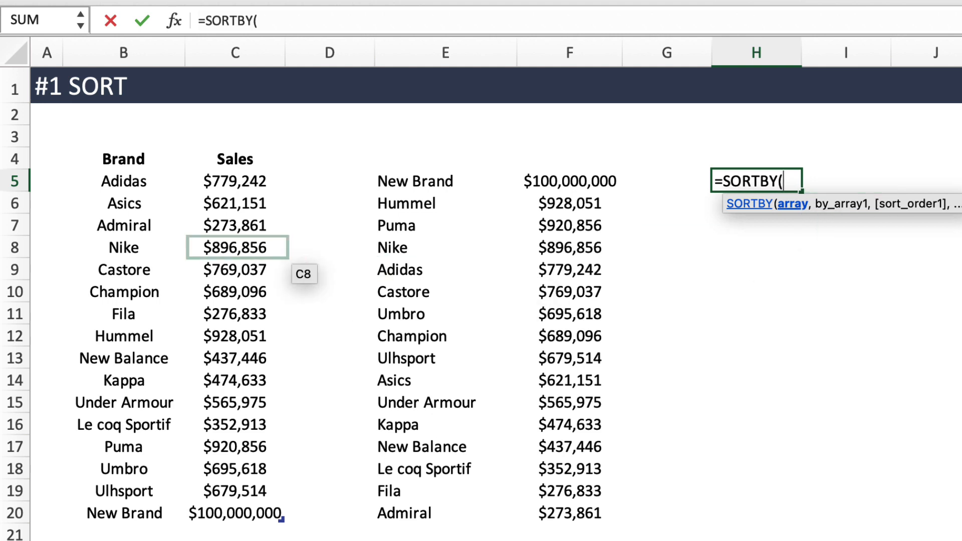
left_click_drag(162, 188, 180, 521)
type(",")
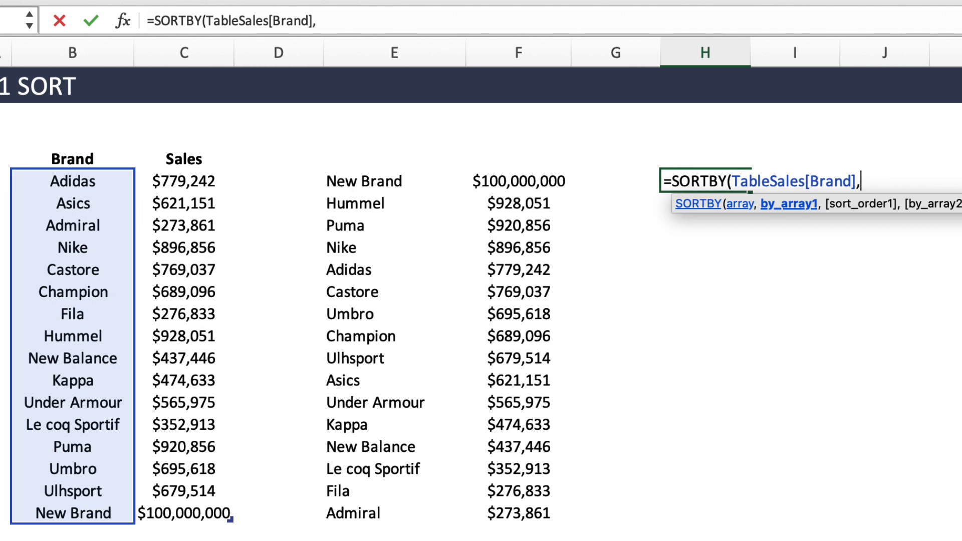
left_click_drag(183, 181, 184, 513)
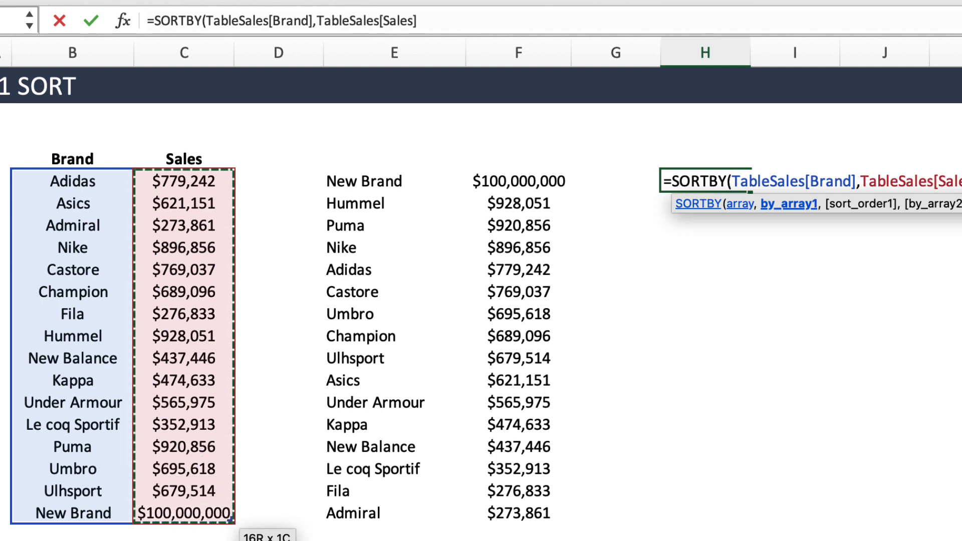
type(",")
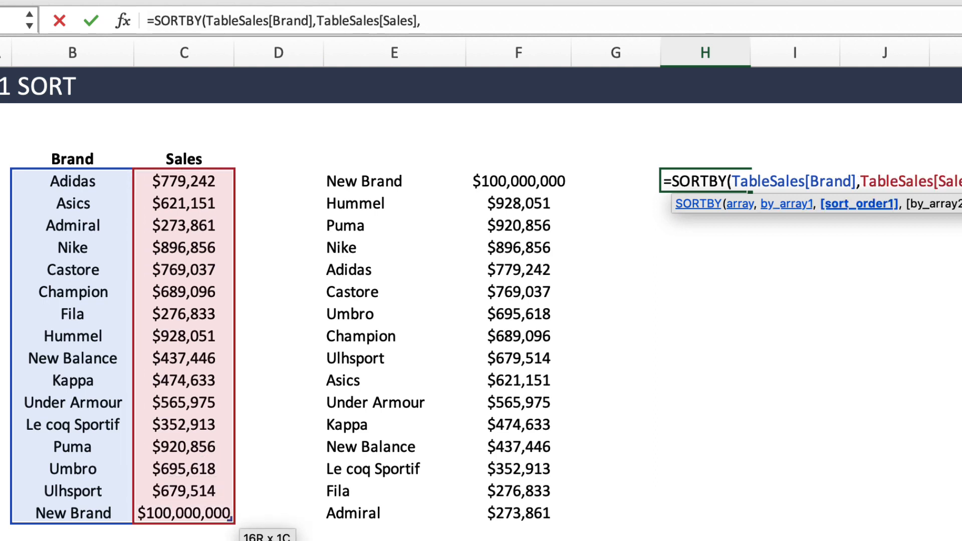
type("-1)")
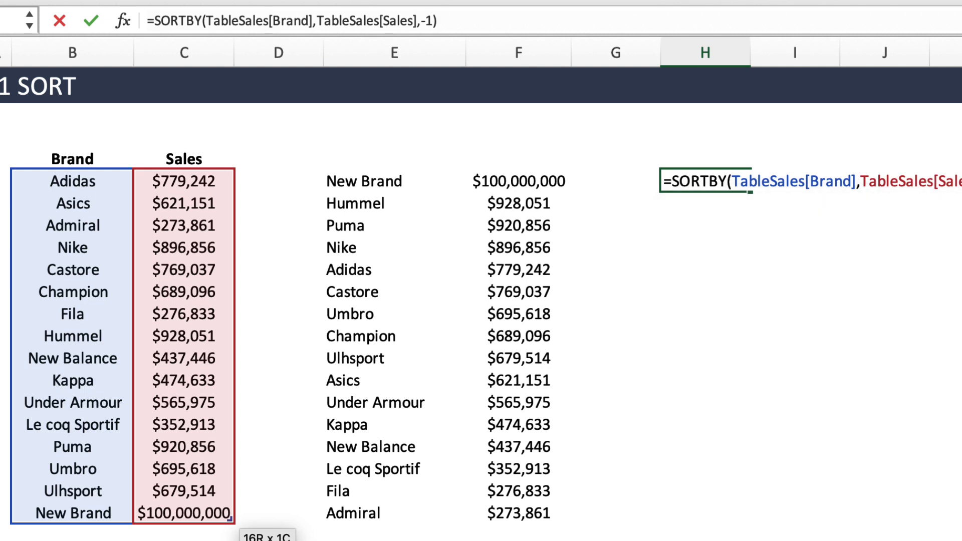
key("Return")
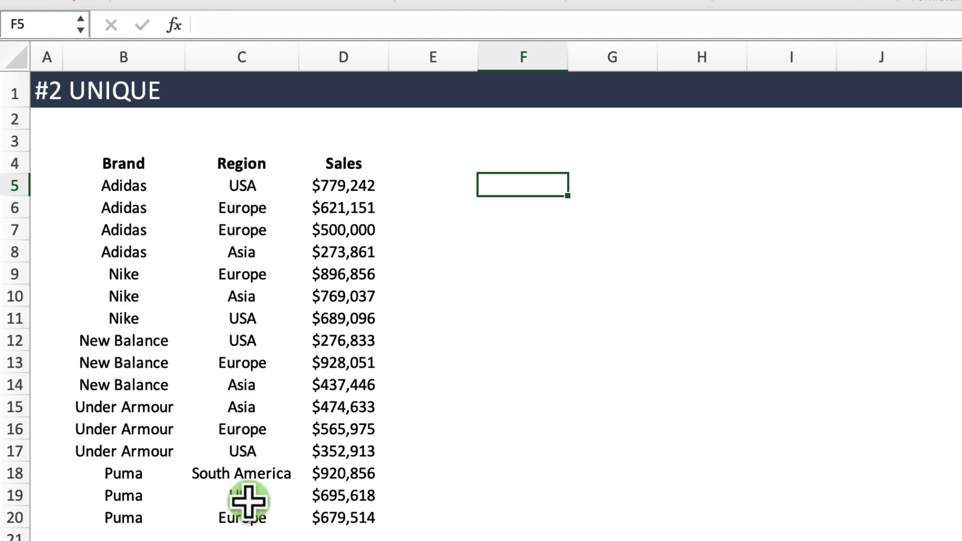
- Enter =UNIQUE(C5:C20) in cell F5 of the UNIQUE sheet to list the distinct regions
type("=uni")
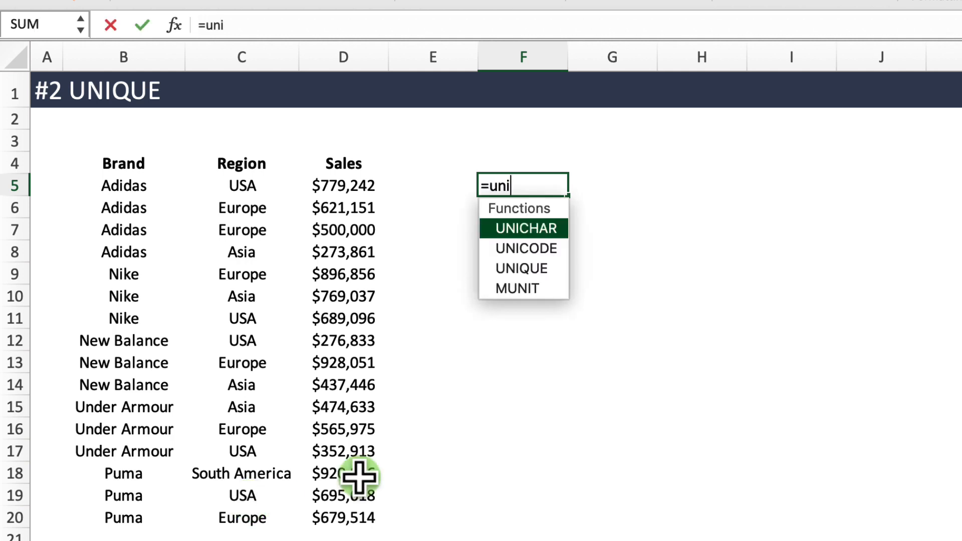
key("Tab")
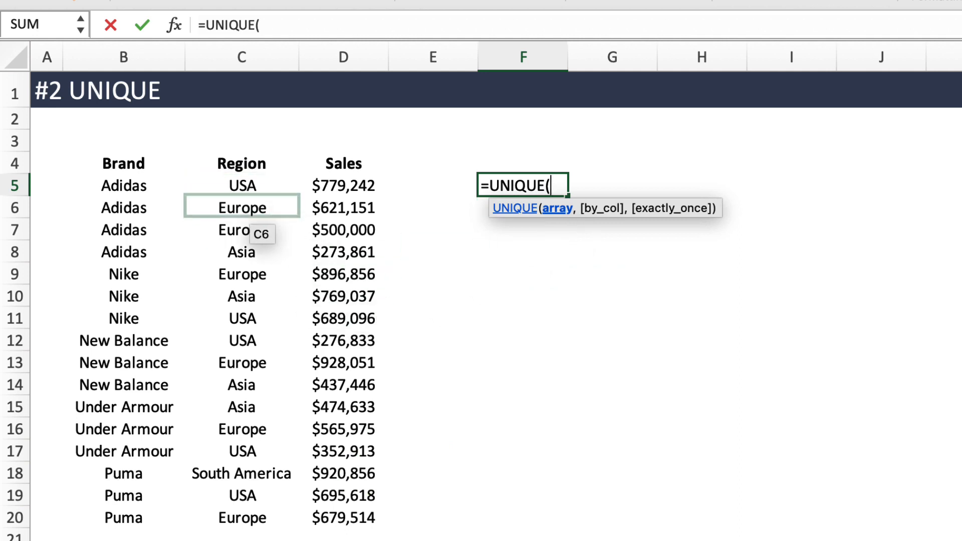
left_click_drag(235, 192, 298, 519)
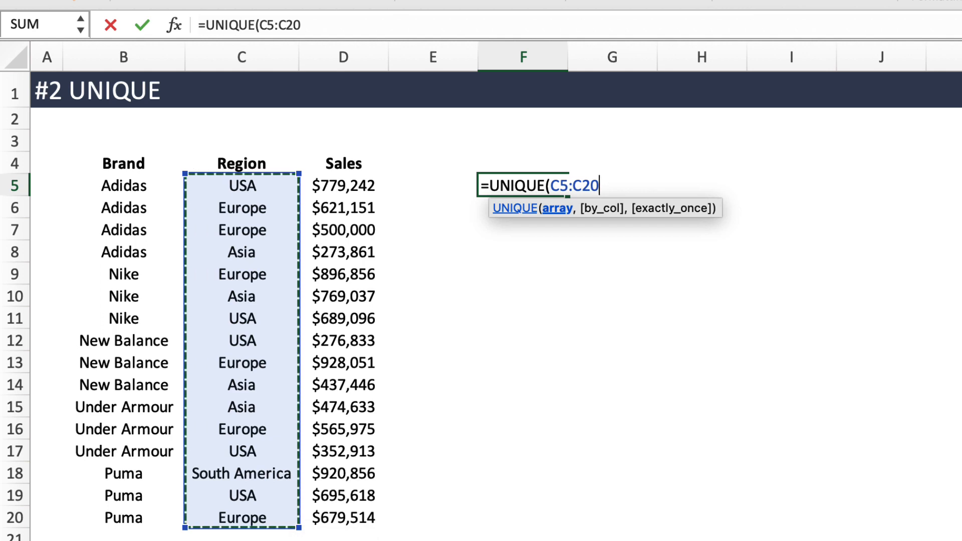
type(")")
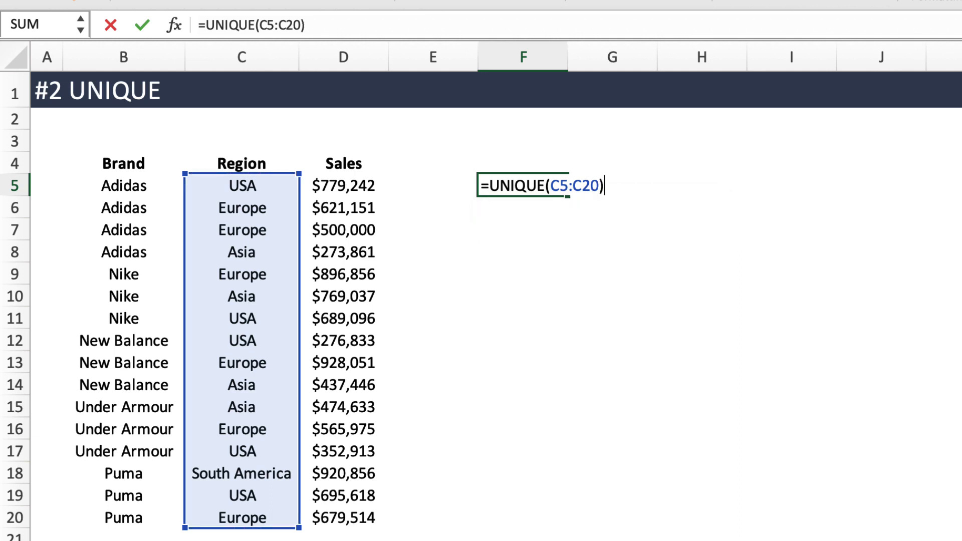
key("Return")
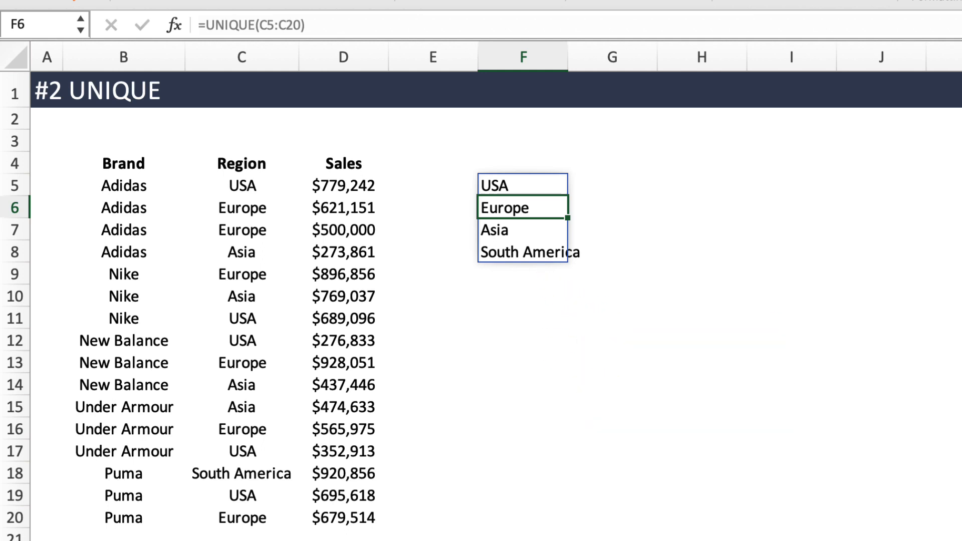
- Change the formula in F5 to =UNIQUE(C5:C20,,TRUE) to return only regions that appear exactly once
left_click(522, 185)
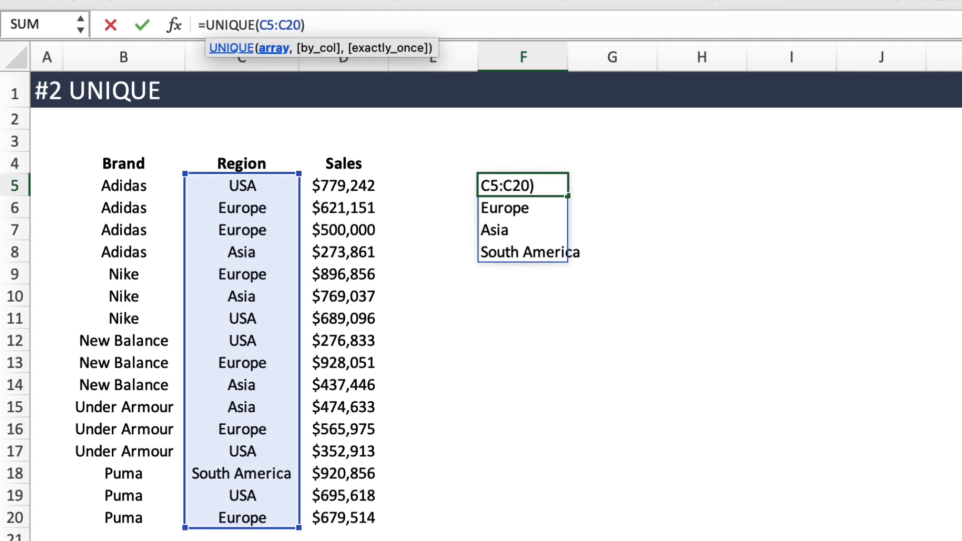
type(",")
key("Down")
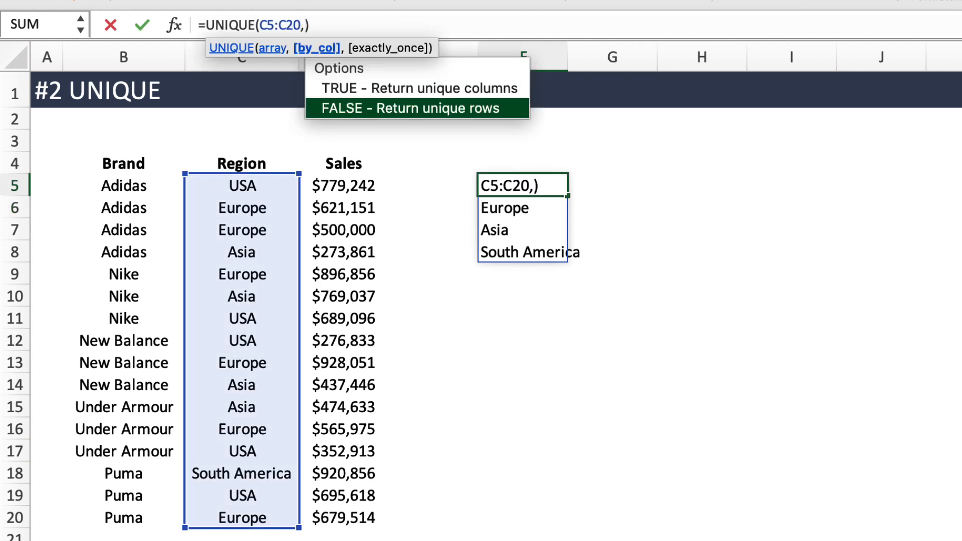
key("Up")
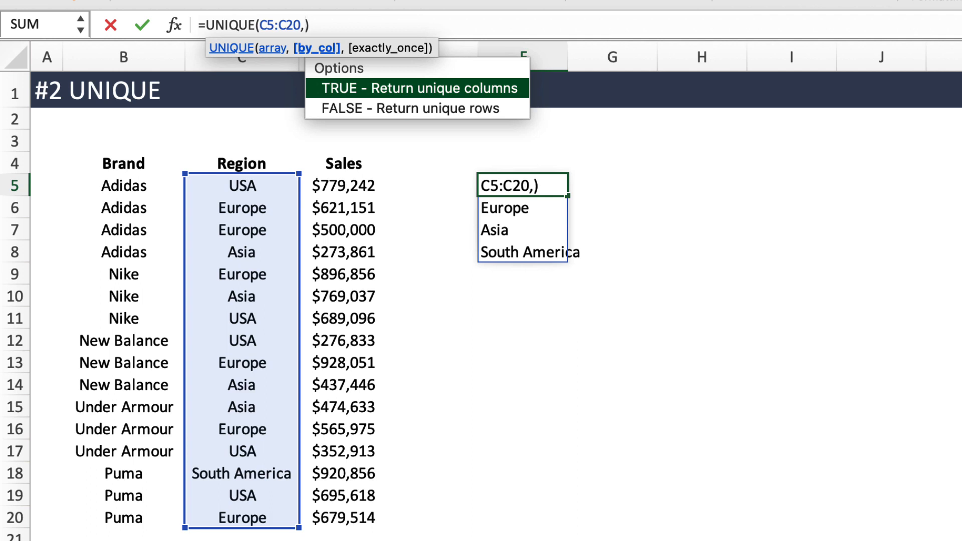
key("Down")
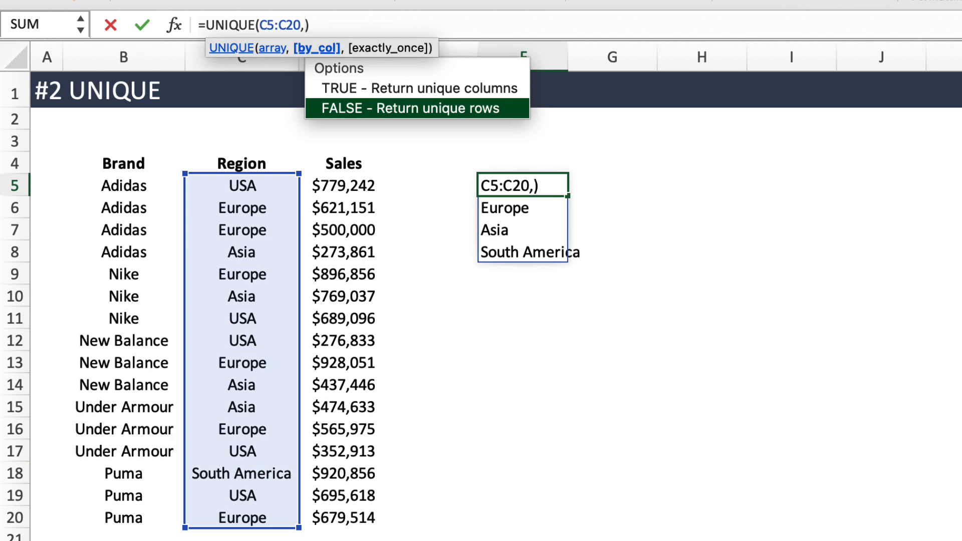
type(",")
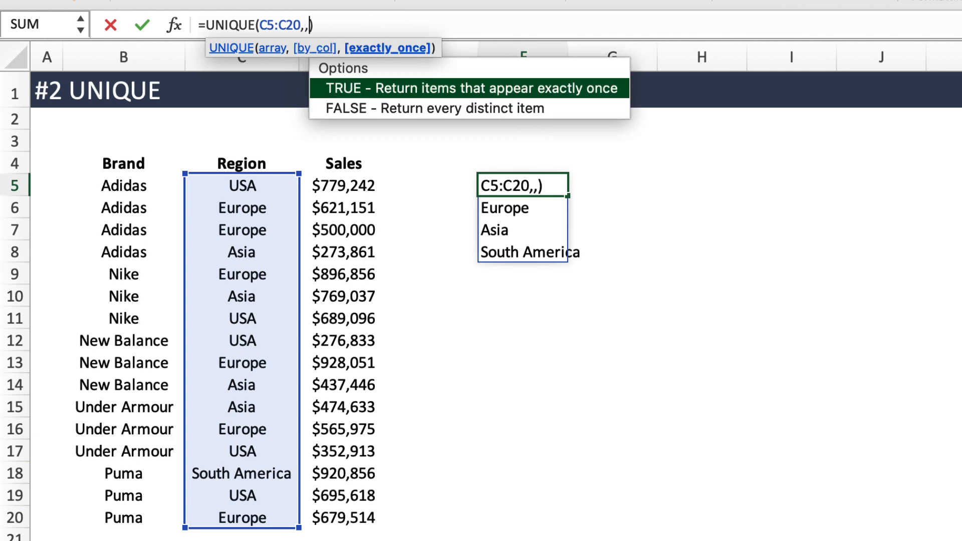
key("Down")
key("Up")
key("Down")
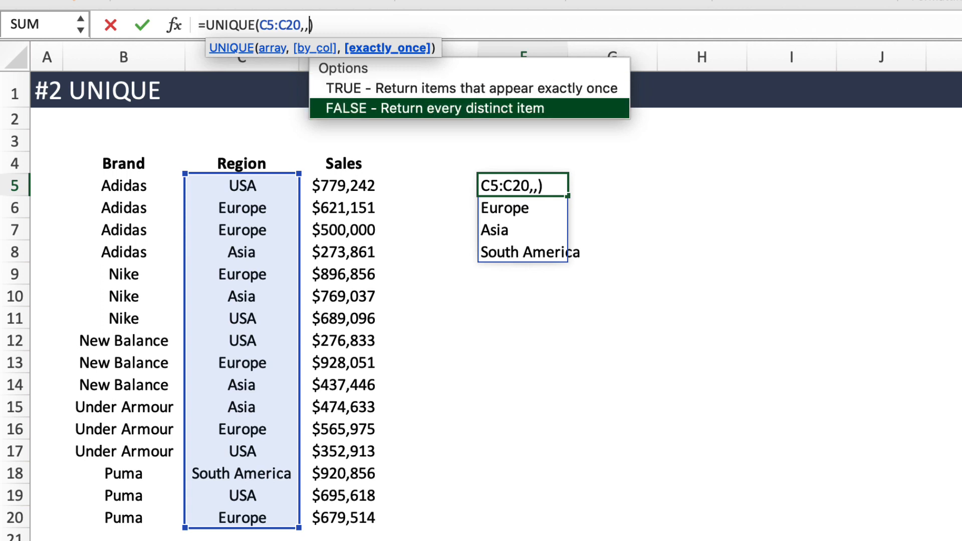
key("Up")
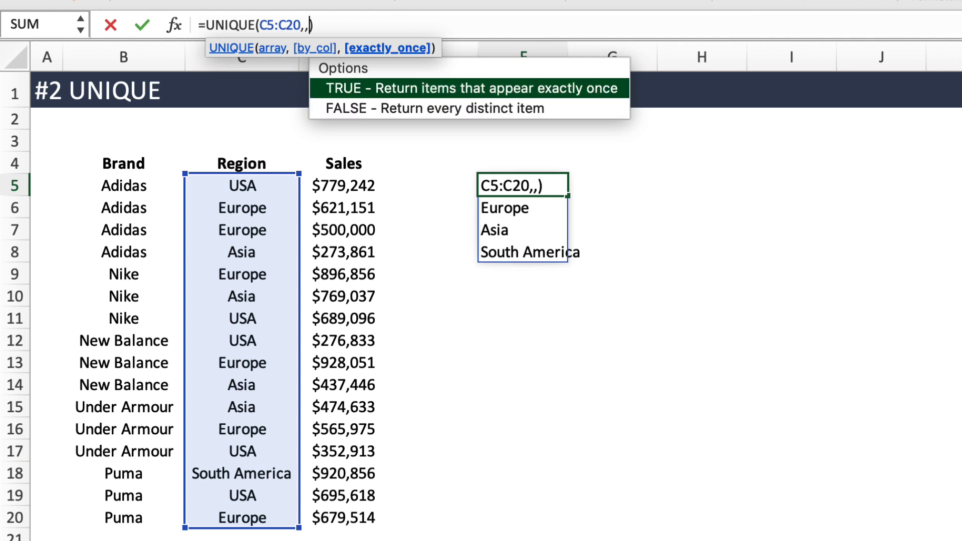
key("Down")
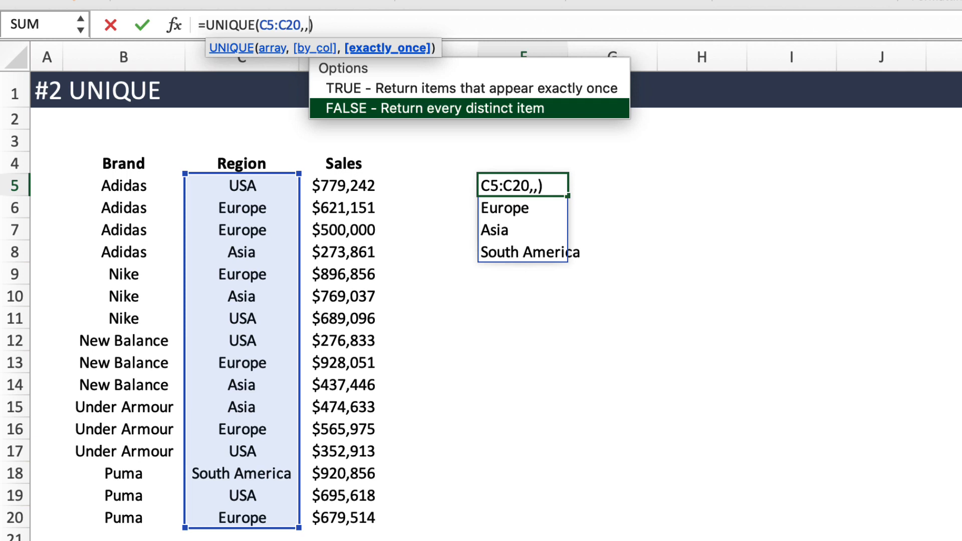
type("true")
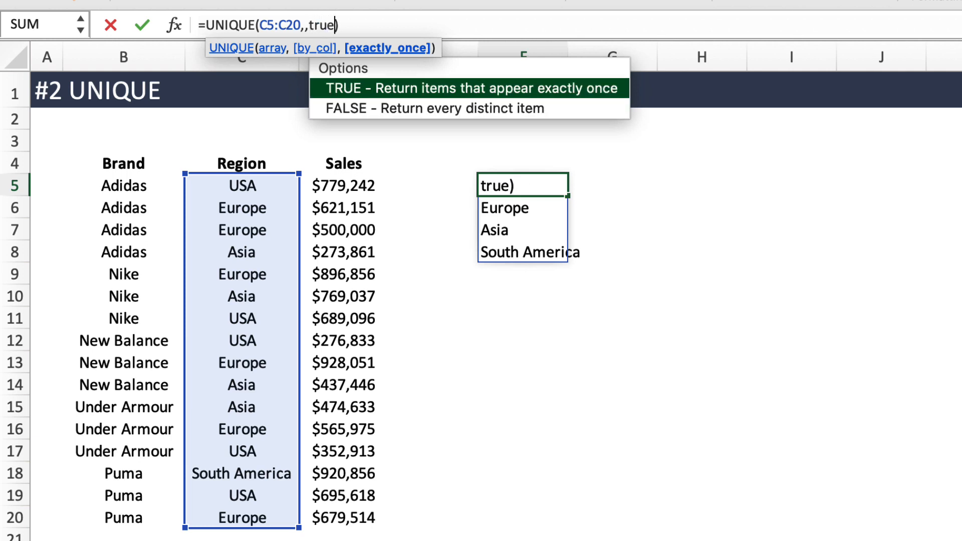
key("Return")
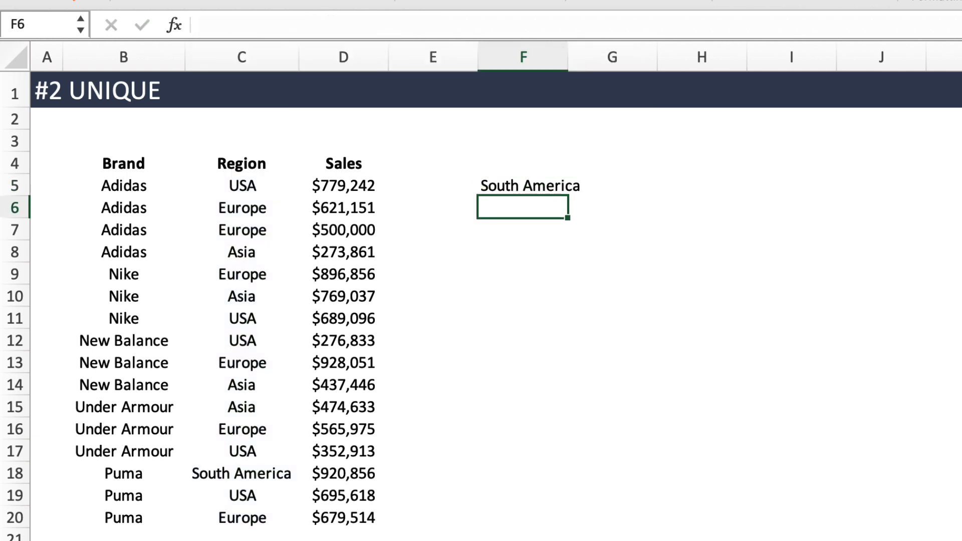
- Replace the formula in F5 with =UNIQUE(B5:C20) to list the distinct brand and region combinations
left_click(566, 186)
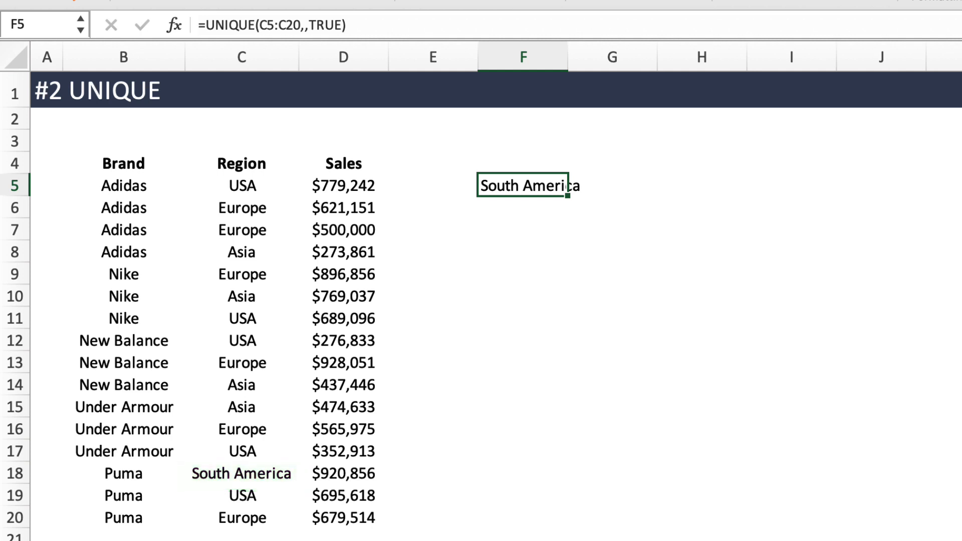
key("BackSpace")
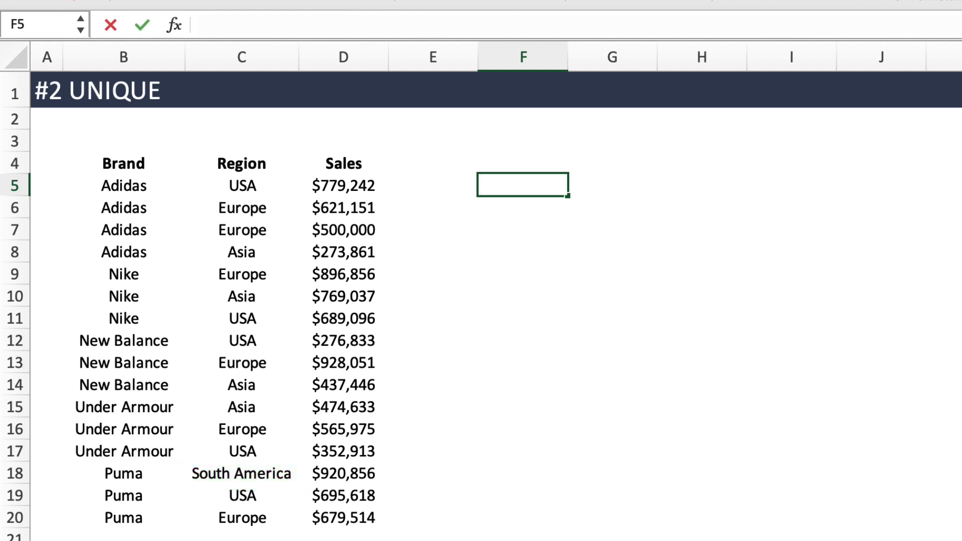
type("=un")
key("Down")
key("Down")
key("Tab")
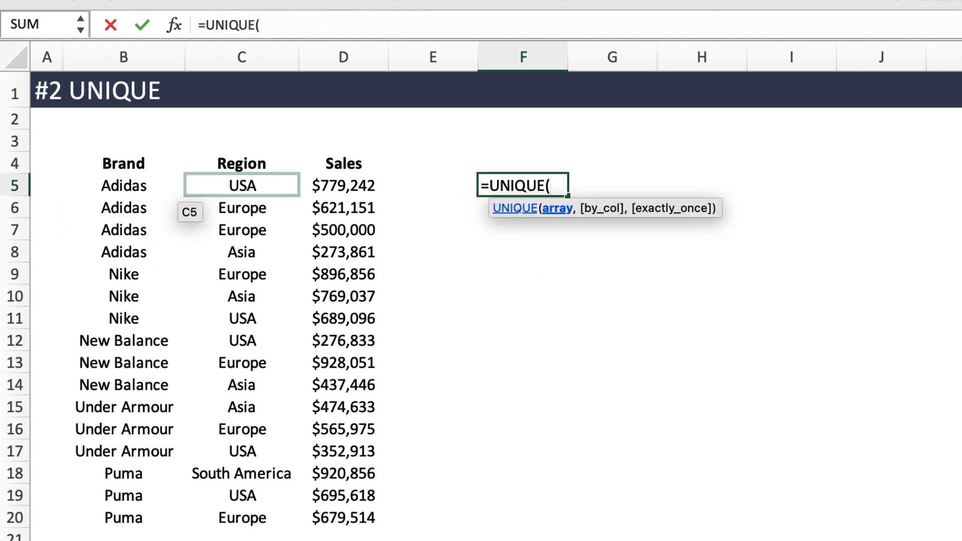
left_click_drag(115, 196, 297, 521)
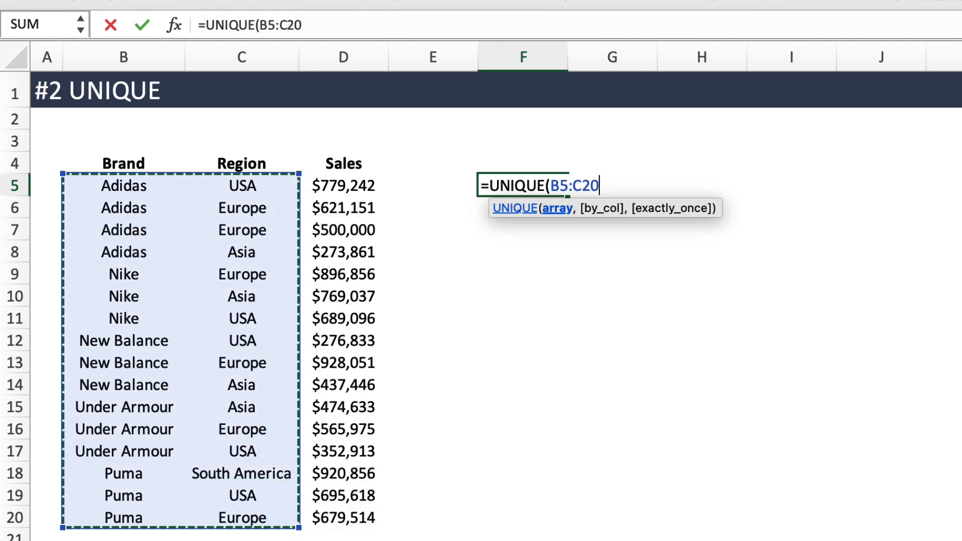
type(")")
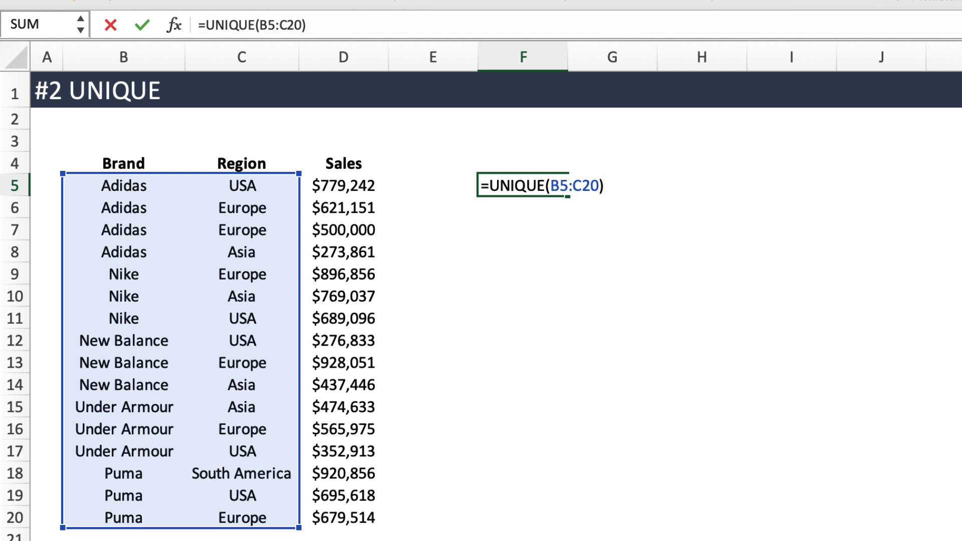
key("Return")
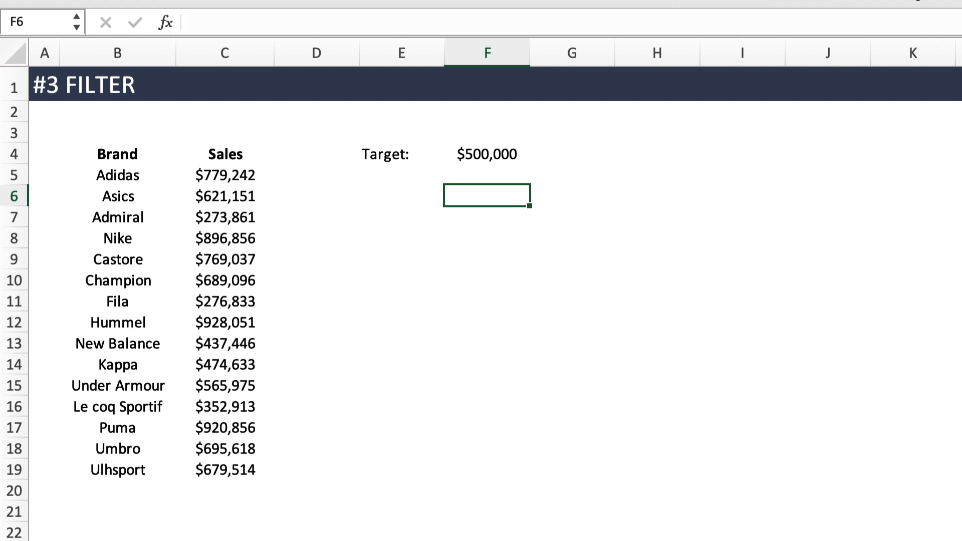
- Enter =FILTER(B5:C19,C5:C19>=F4,) in cell F6 of the FILTER sheet to list brands with sales at or above the target
type("=")
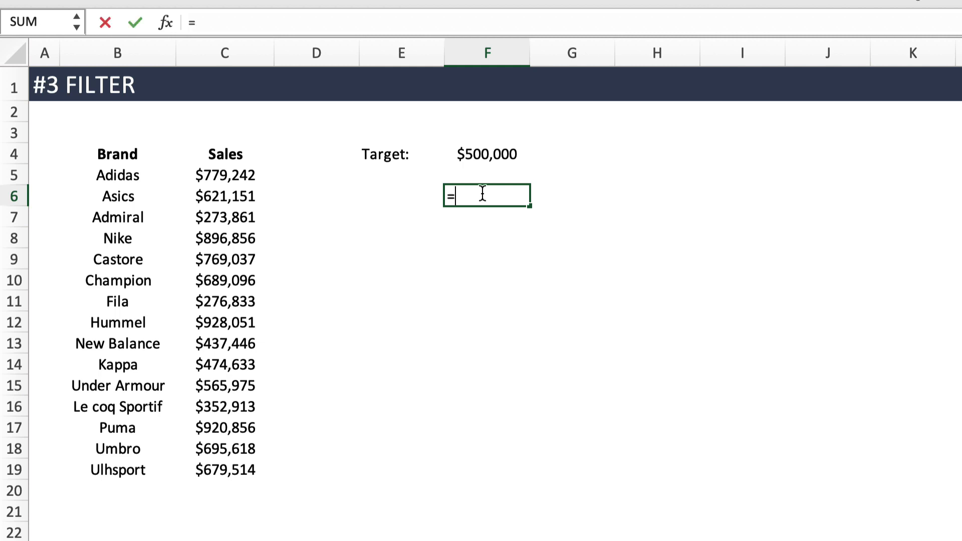
type("filt")
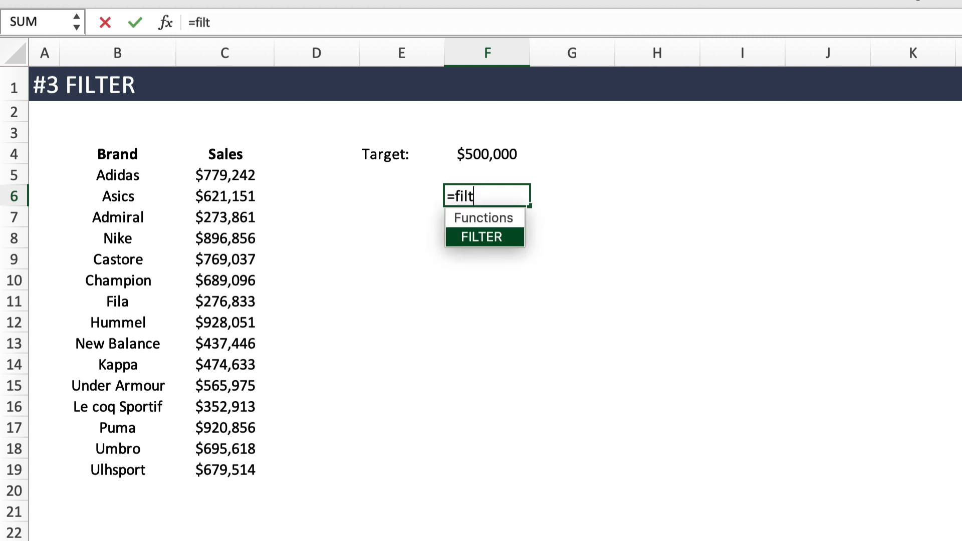
key("Tab")
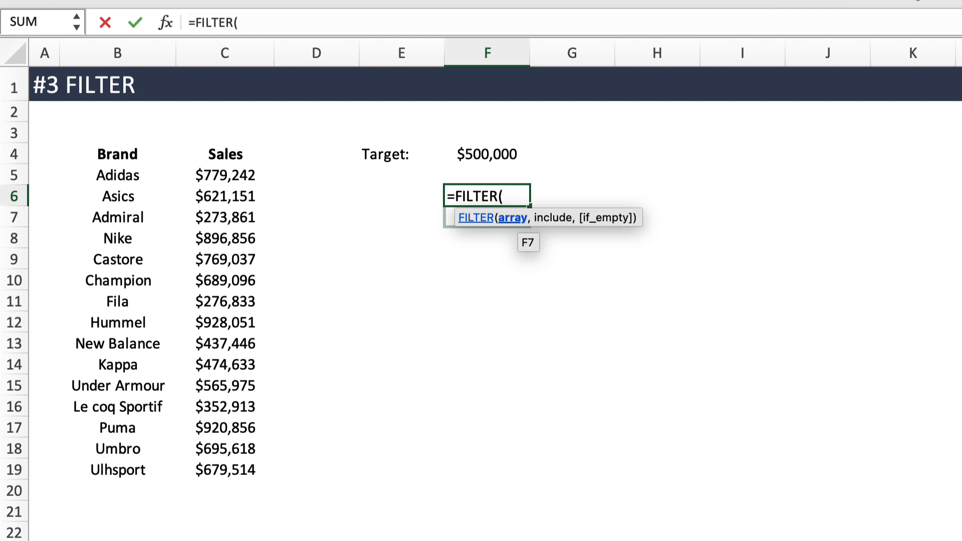
left_click_drag(111, 184, 270, 471)
type(",")
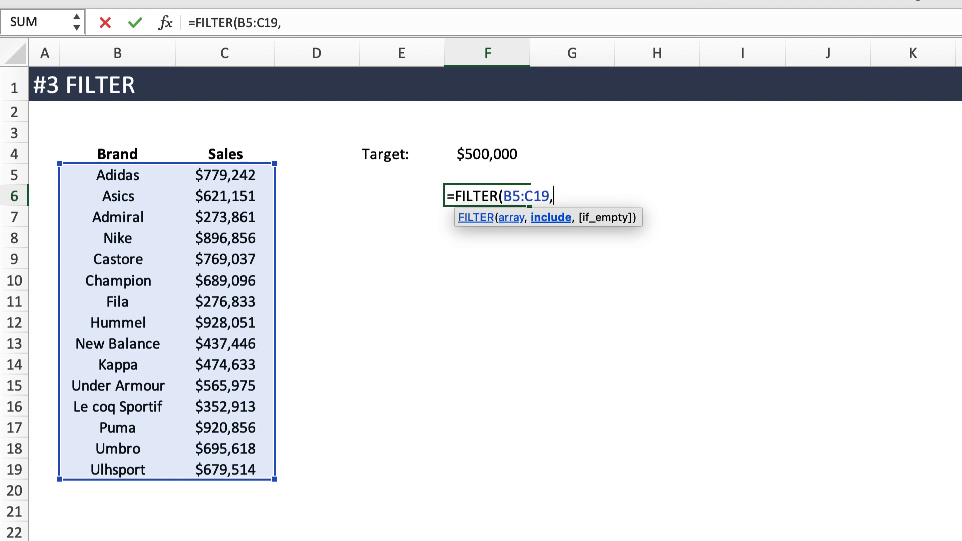
left_click_drag(226, 175, 225, 469)
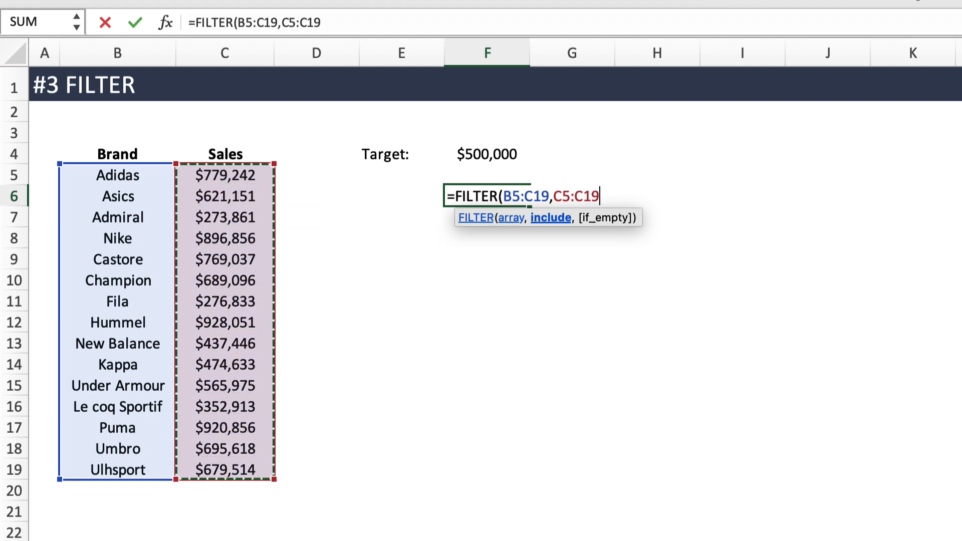
type(">")
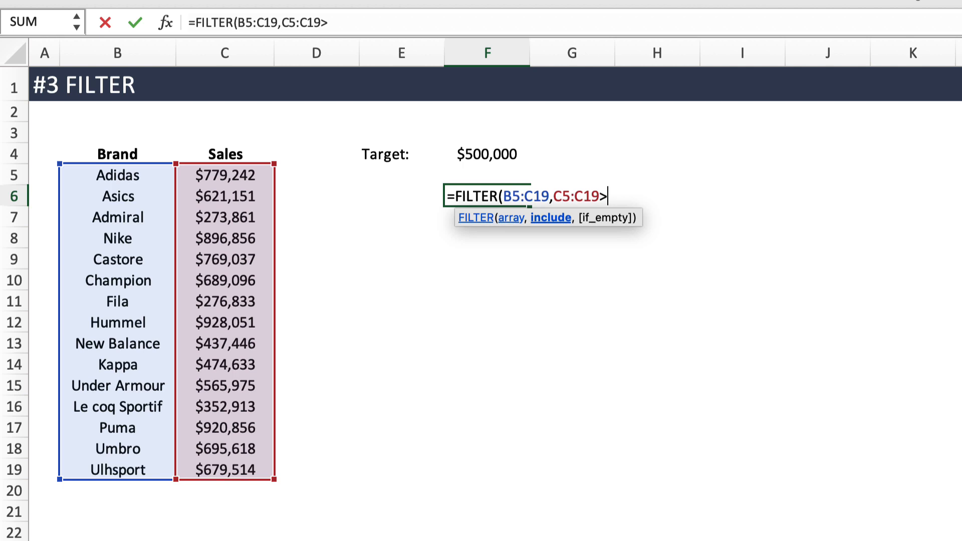
type("=F4,")
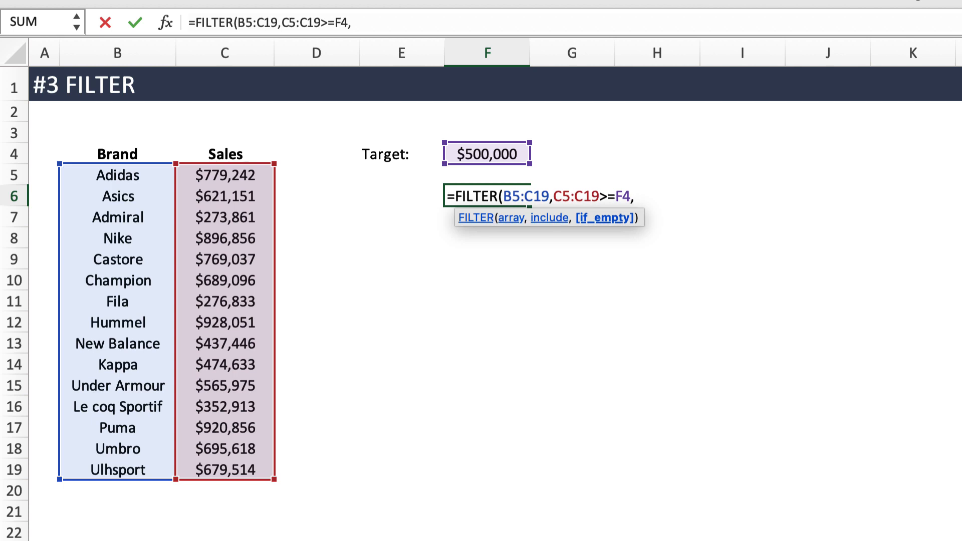
type(")")
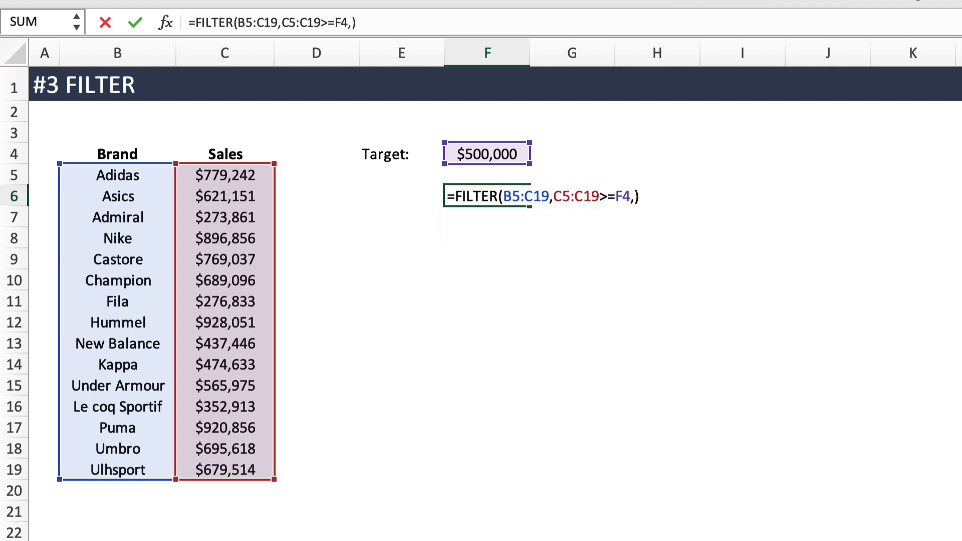
key("Return")
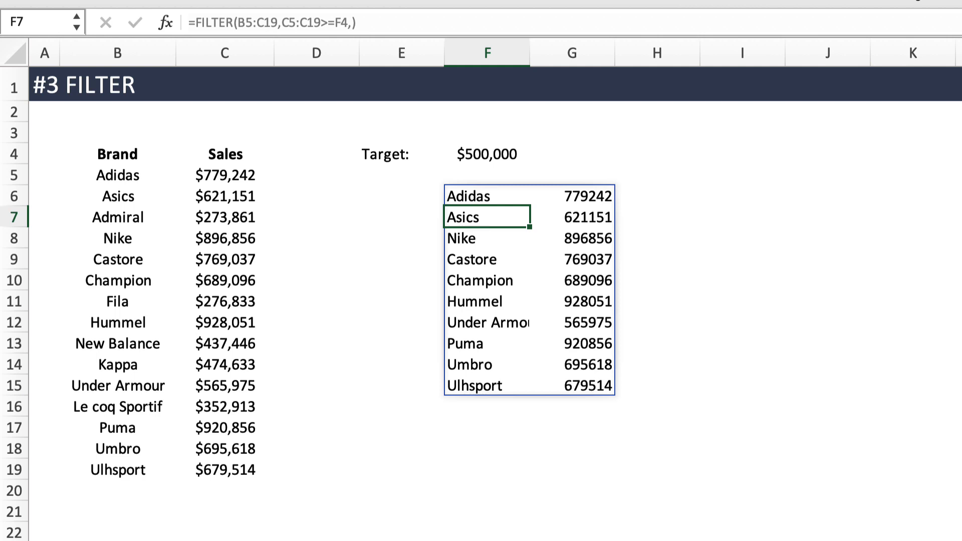
- Copy the currency format of cell C5 onto the filtered sales values in column G, starting at G6
left_click(225, 175)
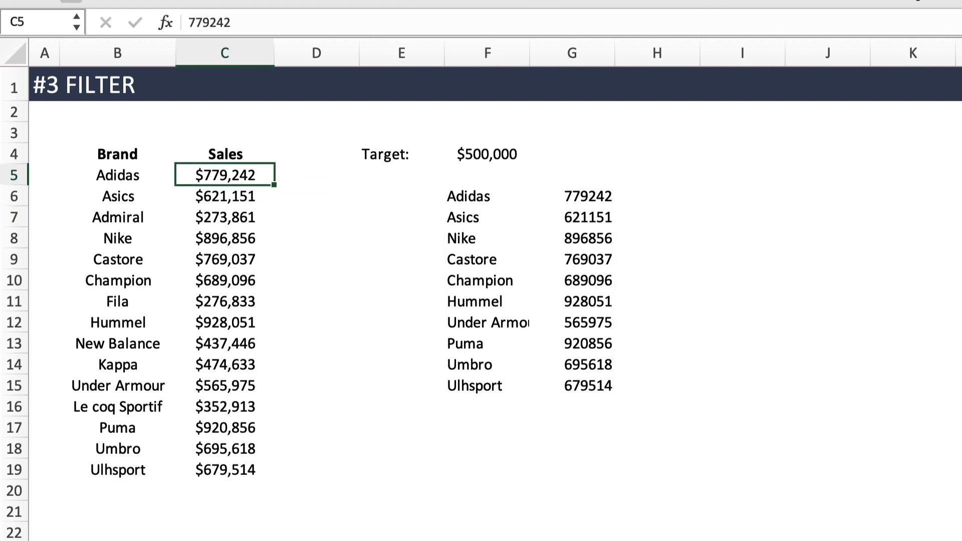
left_click(71, 1)
left_click_drag(572, 196, 571, 511)
left_click(657, 153)
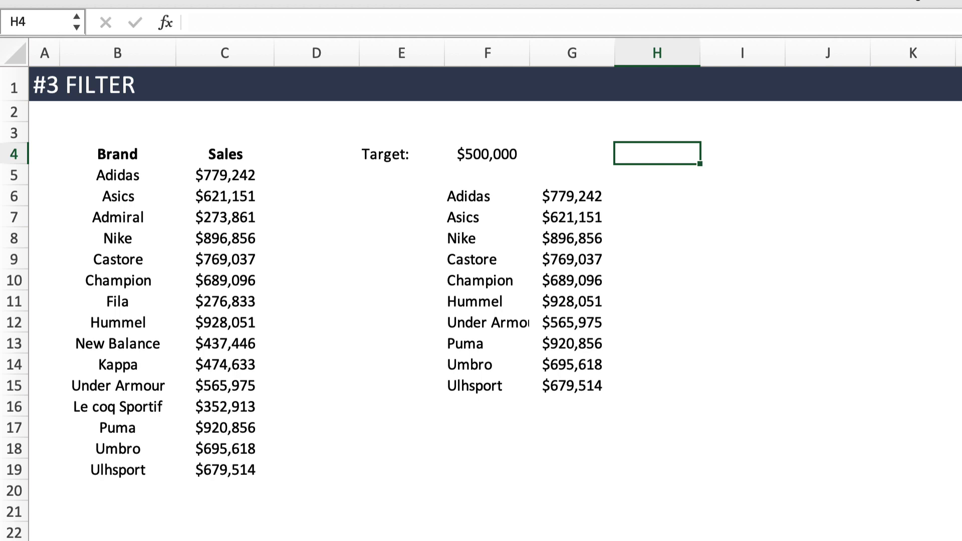
- Wrap the F6 formula in SORT as =SORT(FILTER(B5:C19,C5:C19>=F4,),2,-1) to order the filtered brands by descending sales
left_click(487, 196)
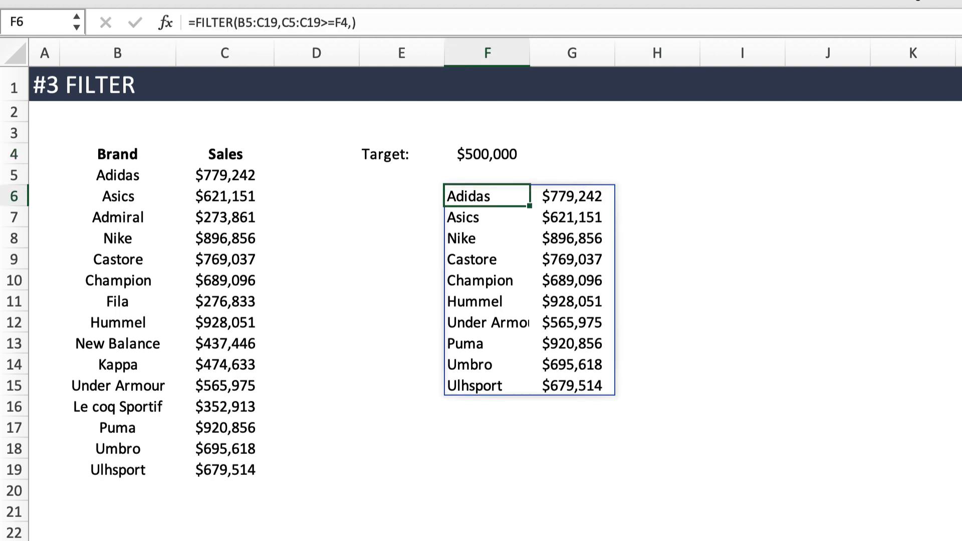
left_click(196, 22)
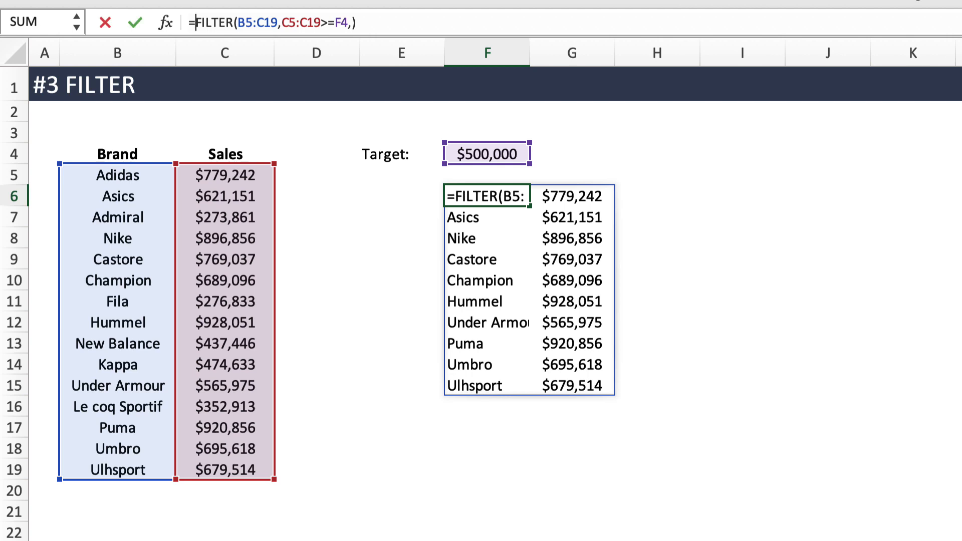
type("sort(")
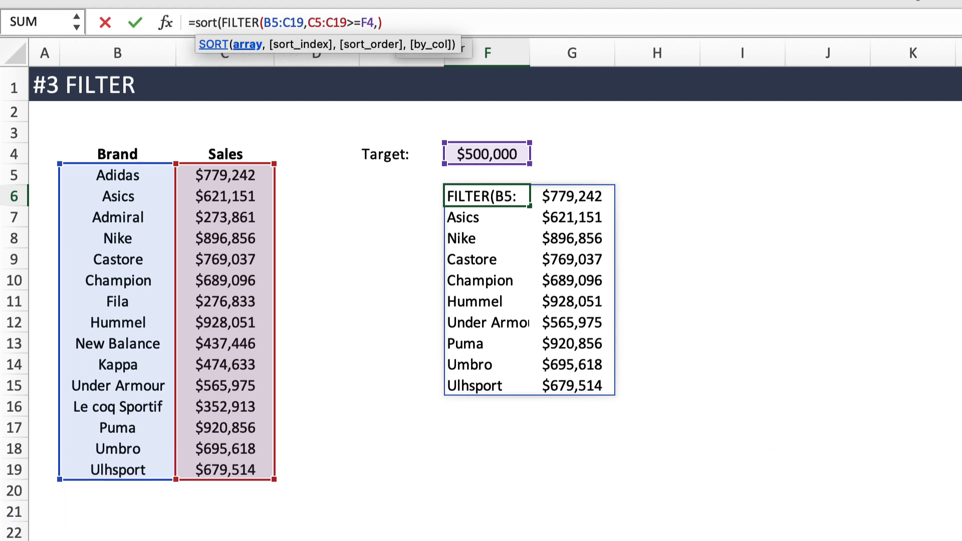
left_click(391, 23)
type(",")
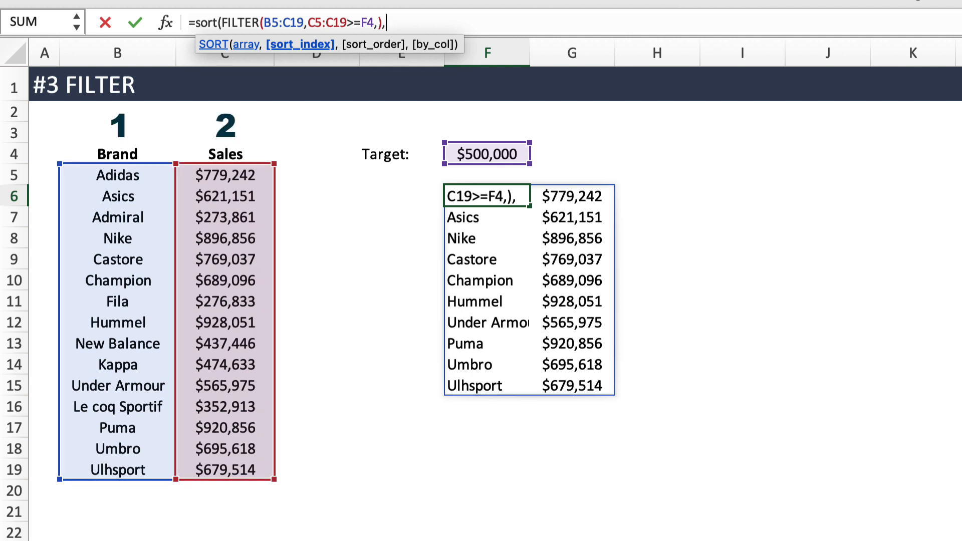
type("2,")
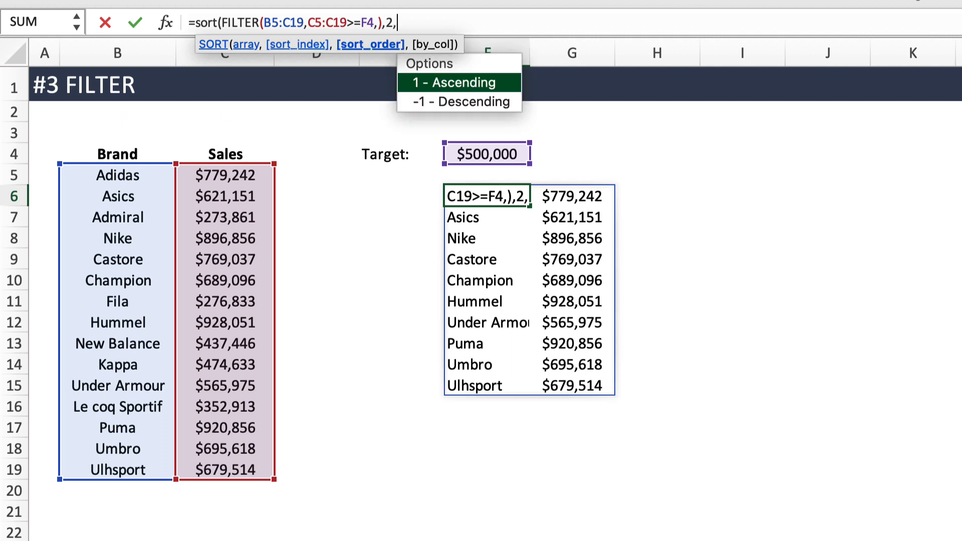
key("Down")
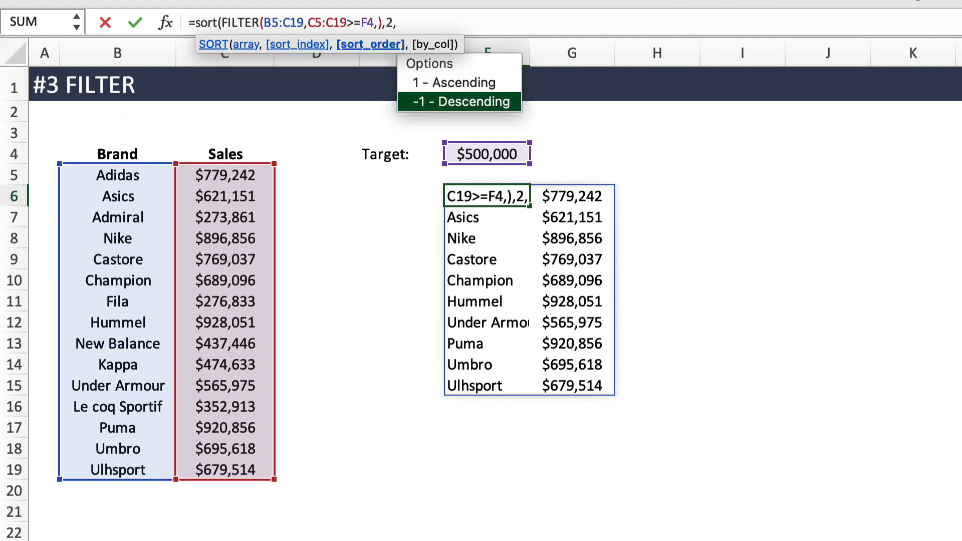
type("-1")
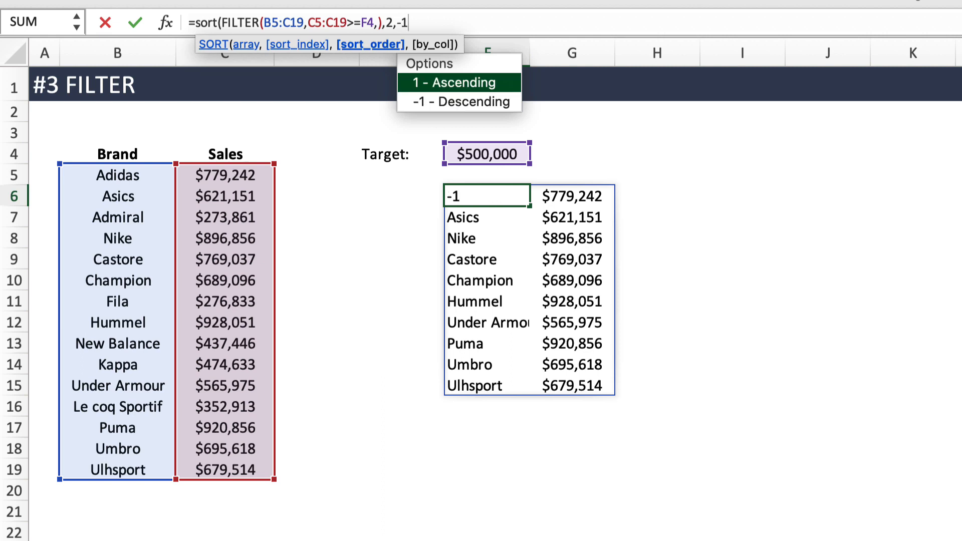
type(")")
key("Return")
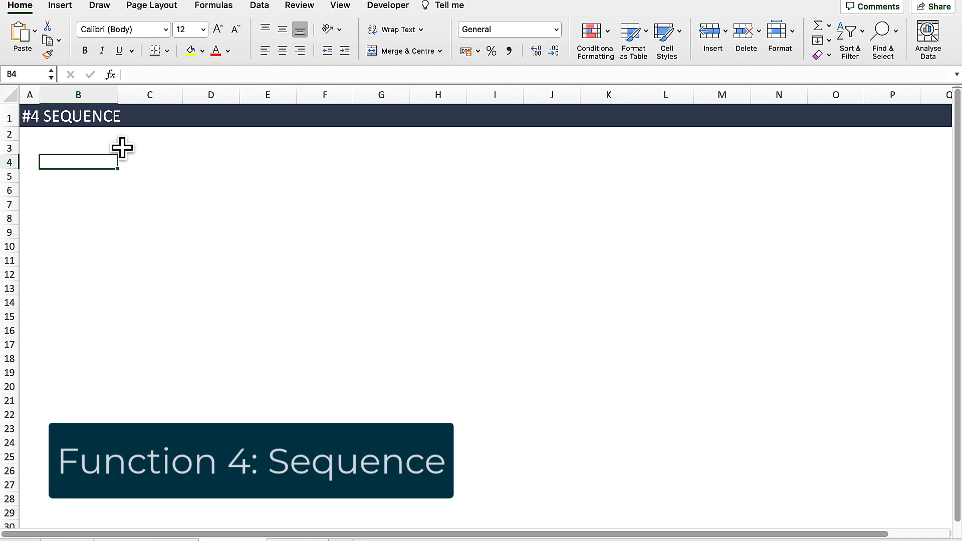
- Enter =SEQUENCE(10,2,1,1) in cell B4 of the SEQUENCE sheet to generate a 10-row, 2-column number series
type("=seq")
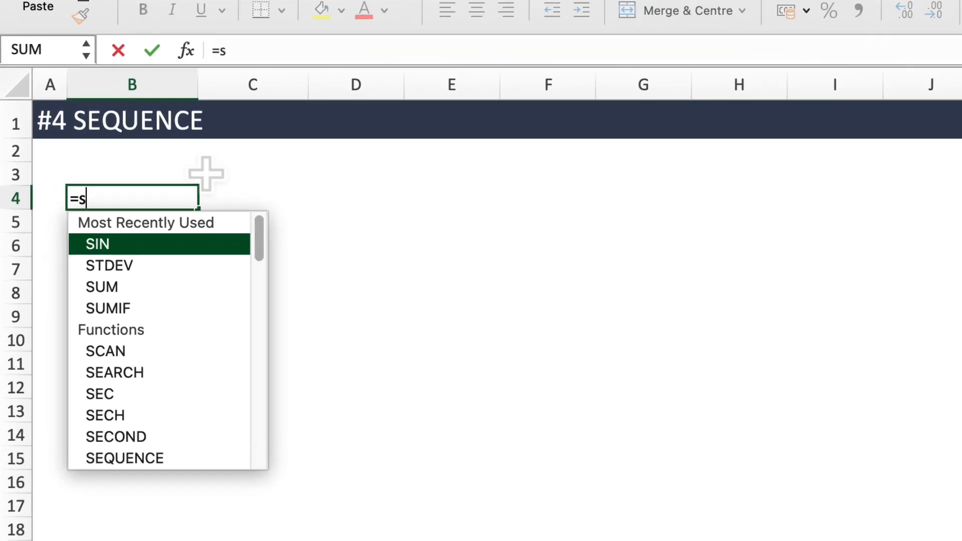
key("Tab")
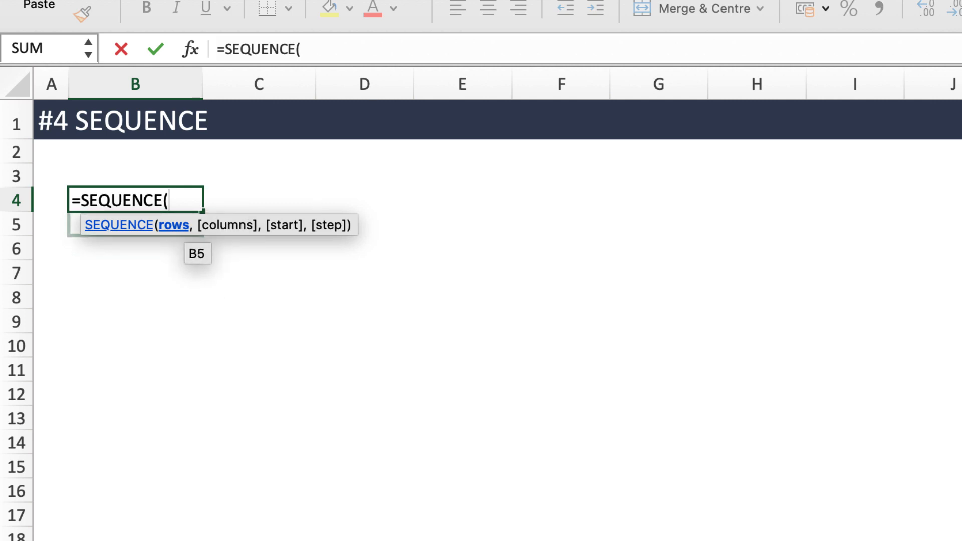
type("10")
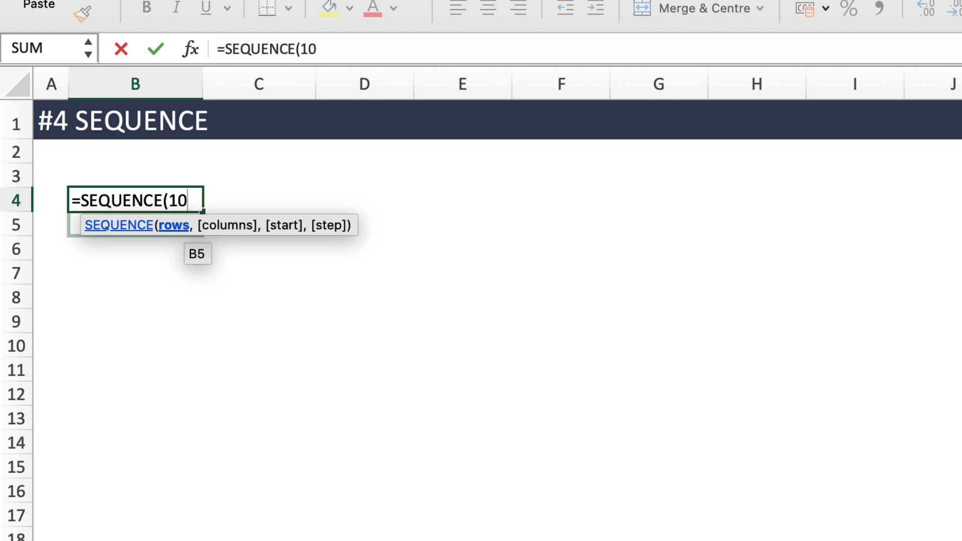
type(",")
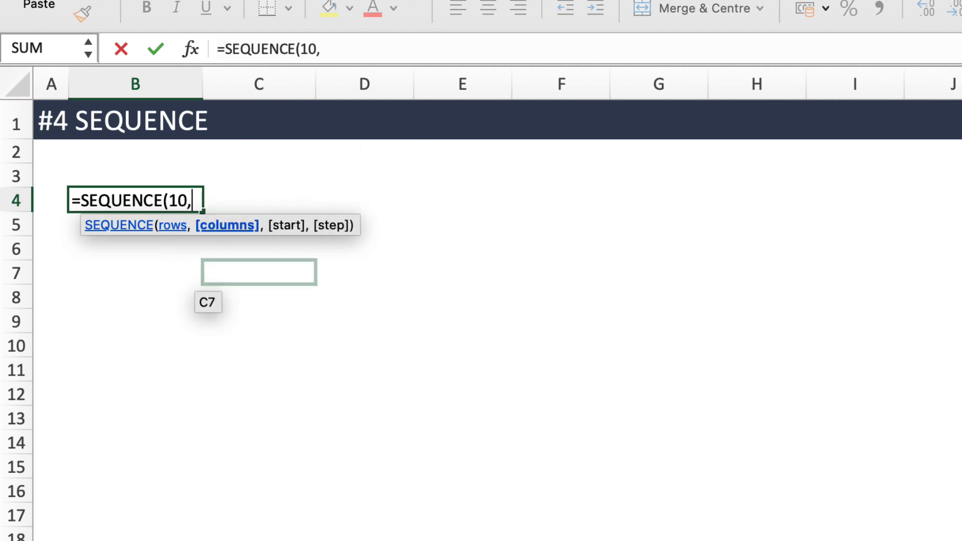
type("2,")
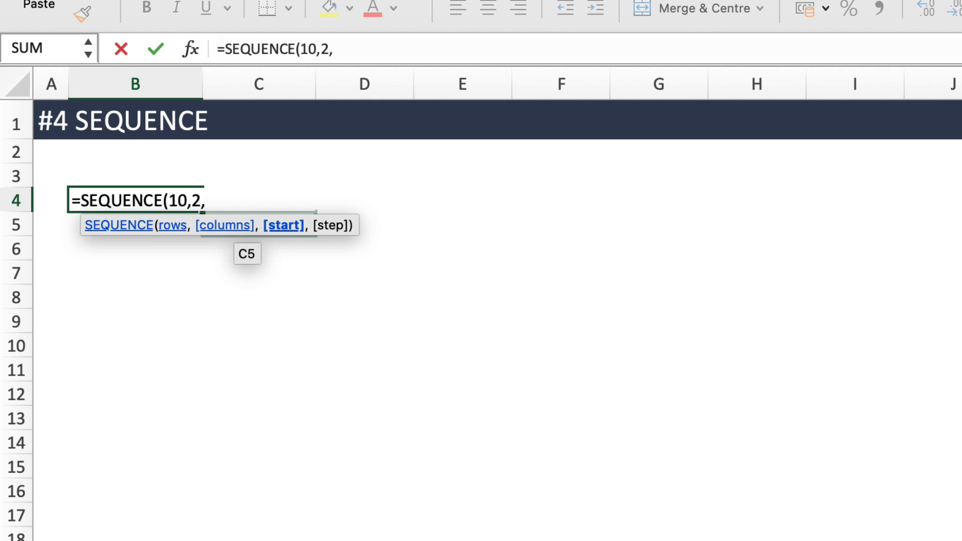
type("1,")
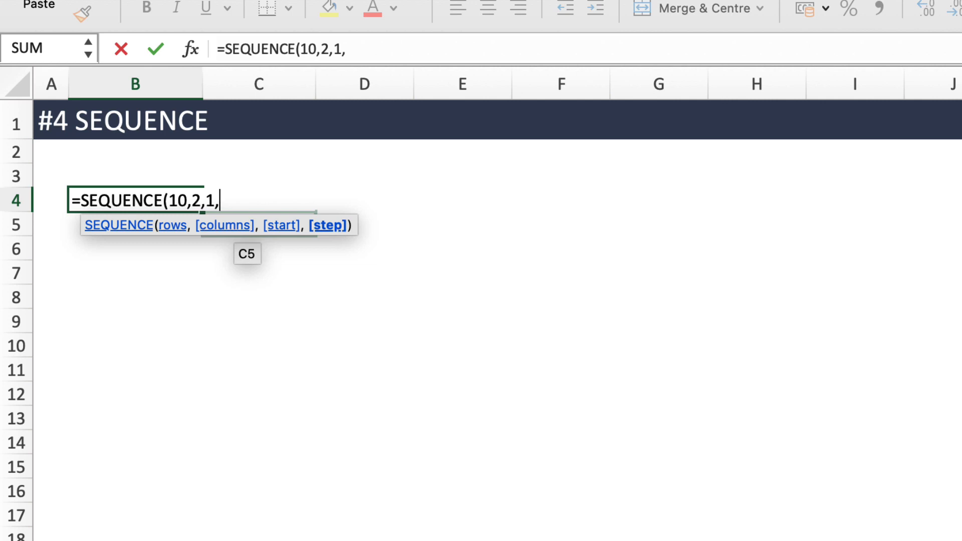
type("1)")
key("Return")
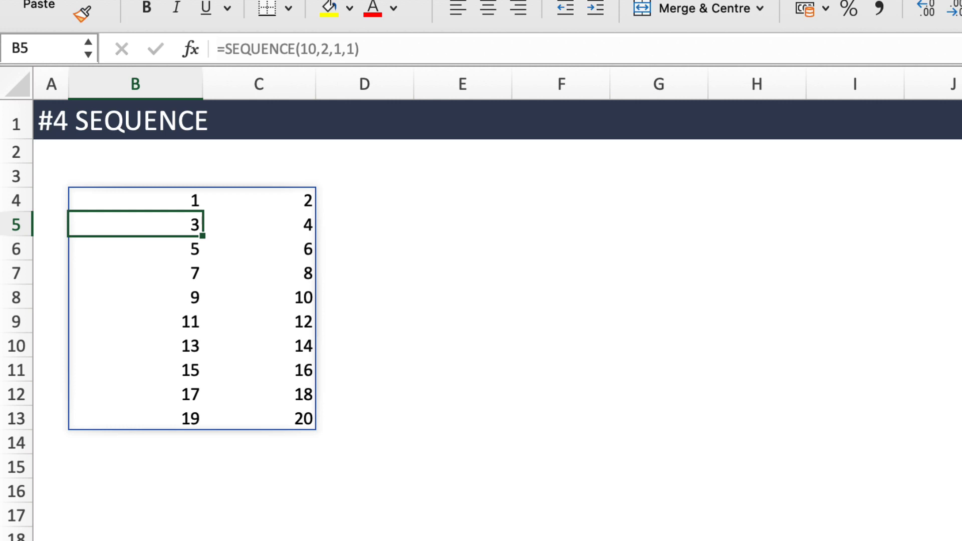
left_click(193, 198)
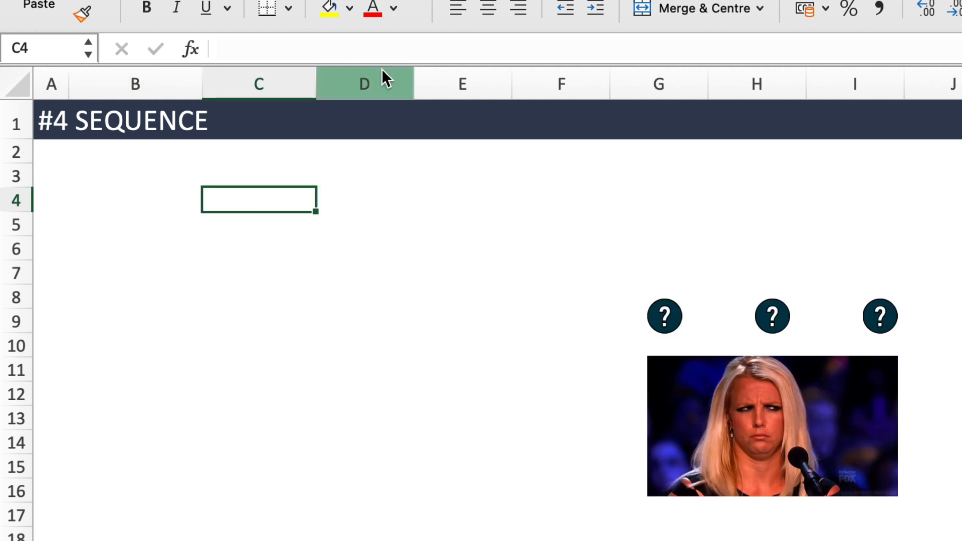
- Enter the header To Do in C4 with the tasks Get out of bed, Brush teeth and Have breakfast below it
type("To Do")
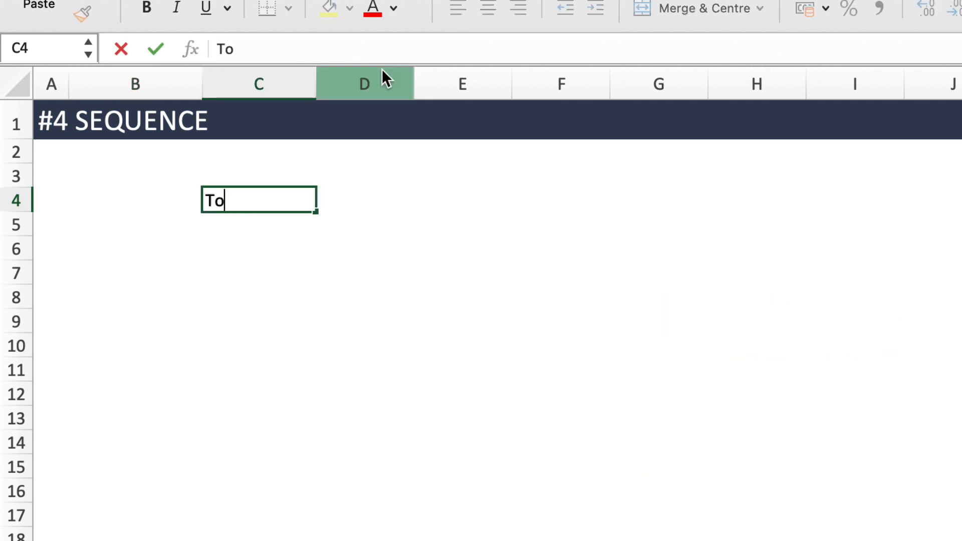
key("Return")
type("Get out of bed")
key("Return")
type("Brush teeth")
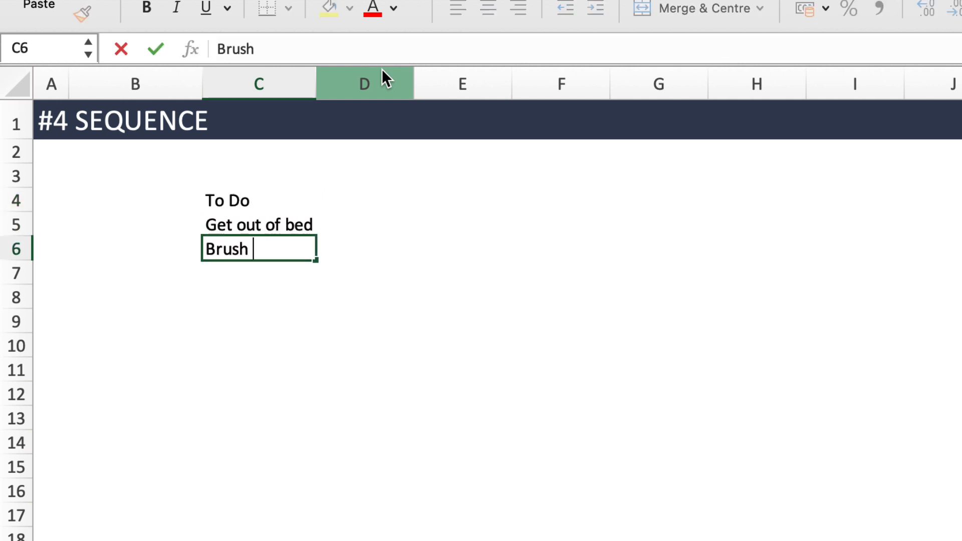
key("Return")
type("Have breakfast")
key("Return")
- Enter =SEQUENCE(COUNTA(C:C)-1) in B5 to number the tasks automatically, excluding the header from the count
key("Up")
key("Up")
key("Up")
key("Up")
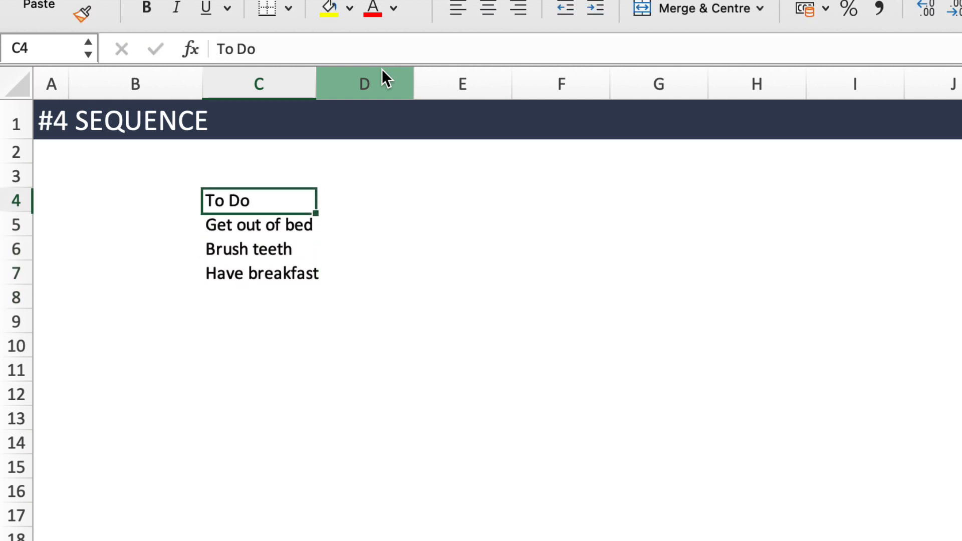
key("Left")
key("Down")
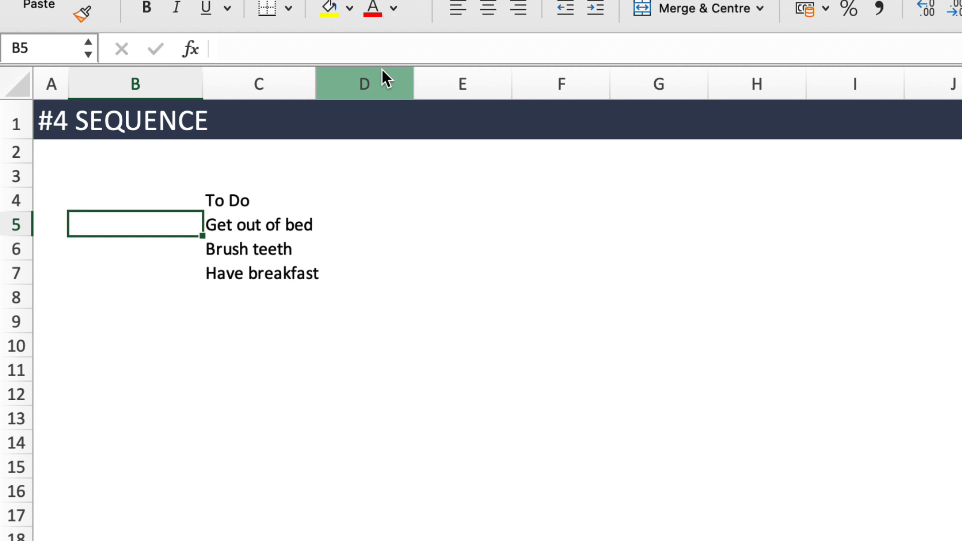
key("Down")
key("Down")
key("Up")
key("Up")
type("=sequ")
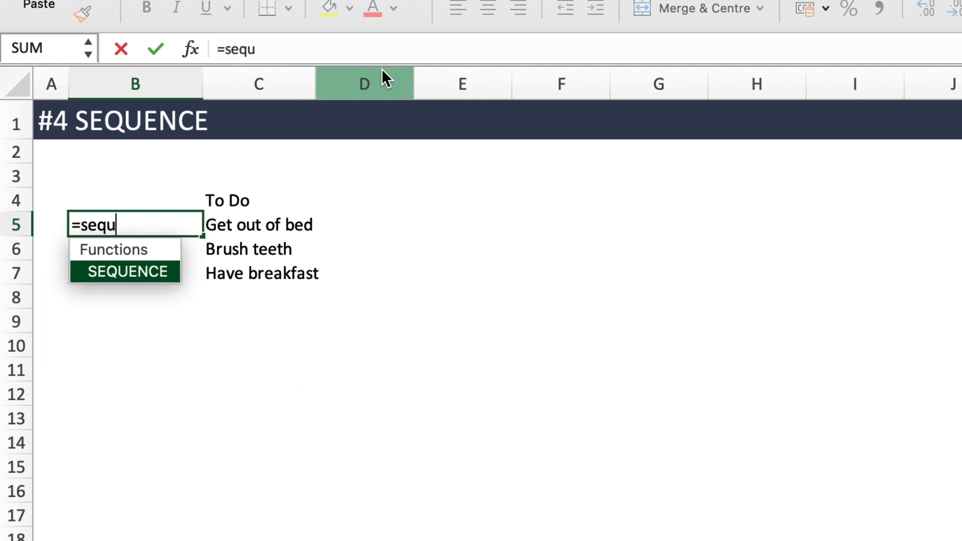
key("Tab")
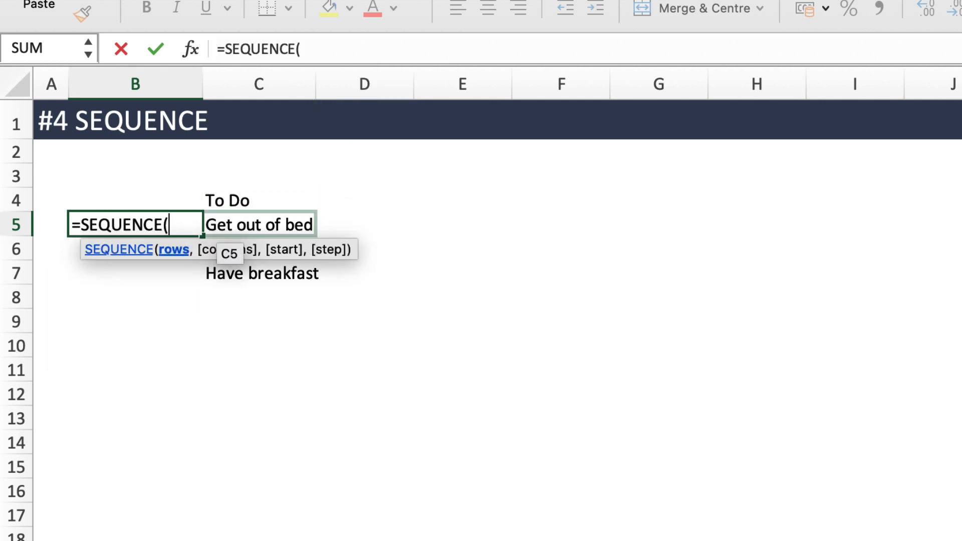
left_click(301, 49)
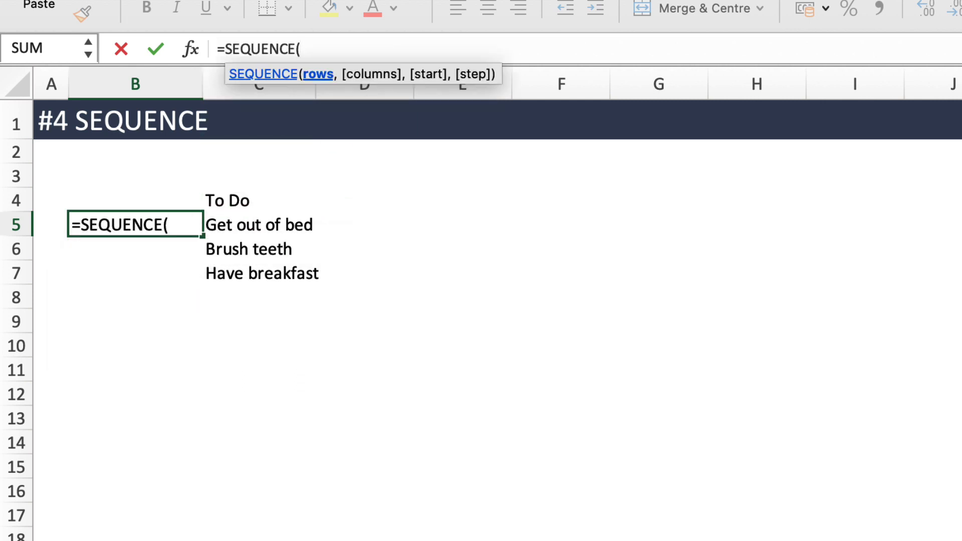
type("counta")
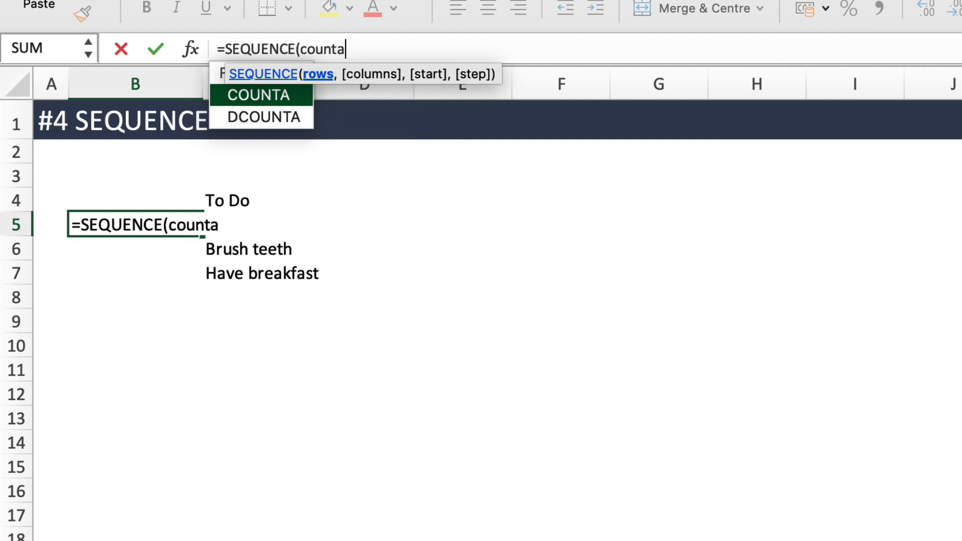
type("(")
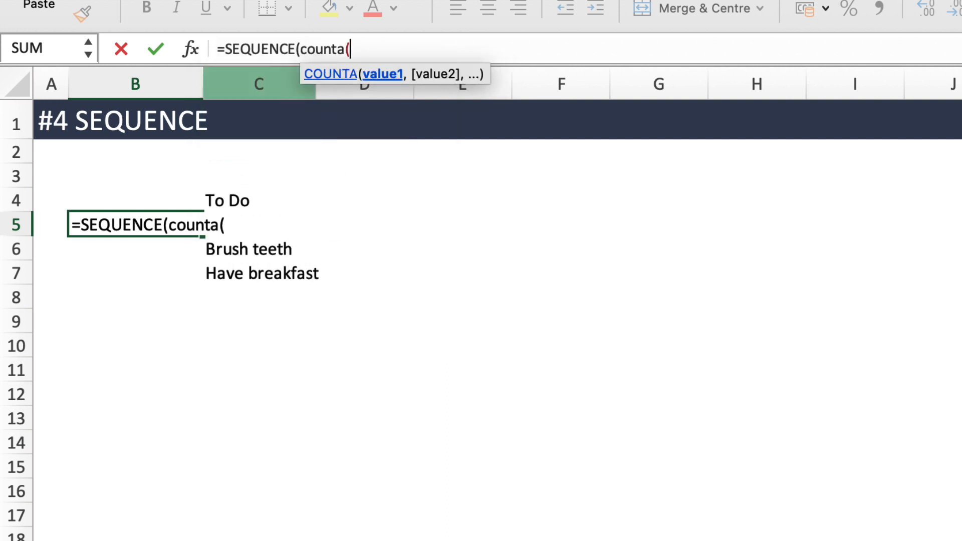
left_click(258, 84)
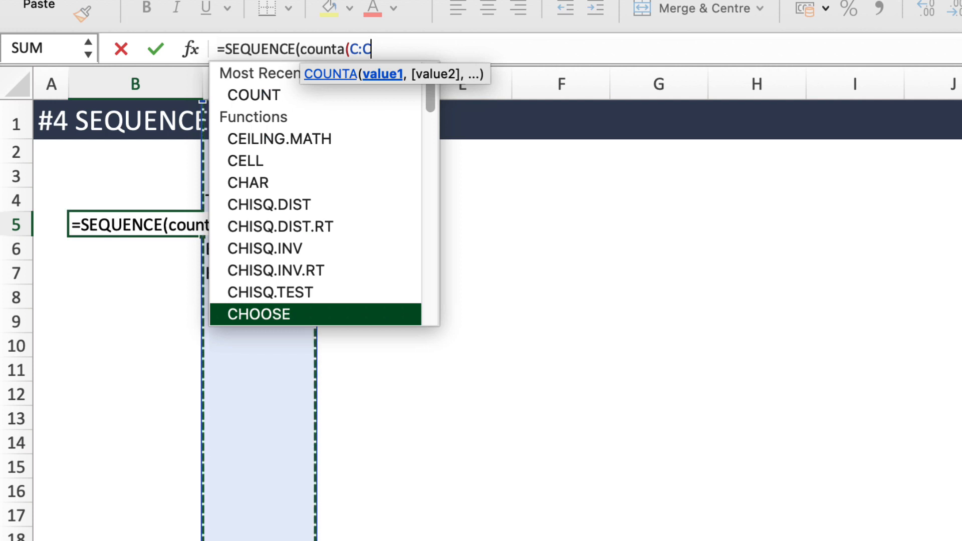
type(")")
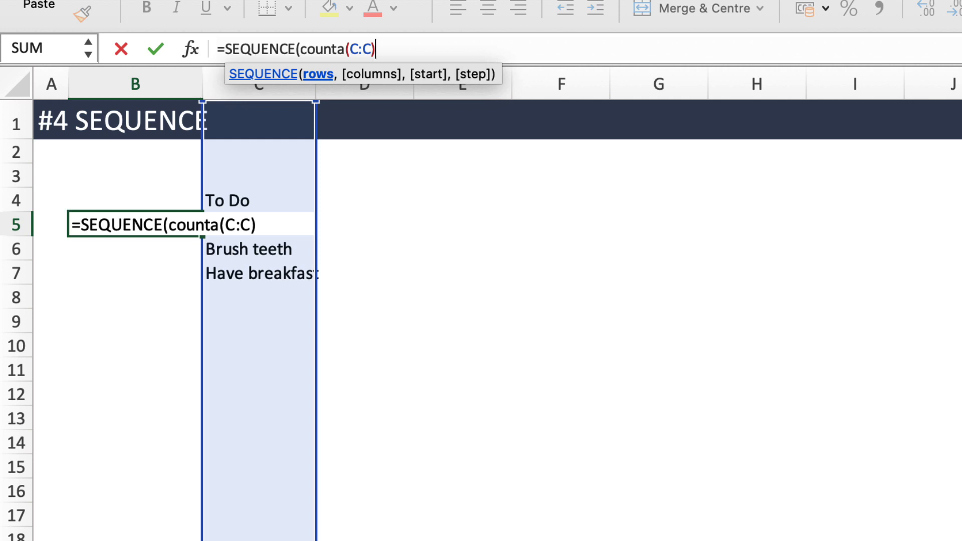
type("-1)")
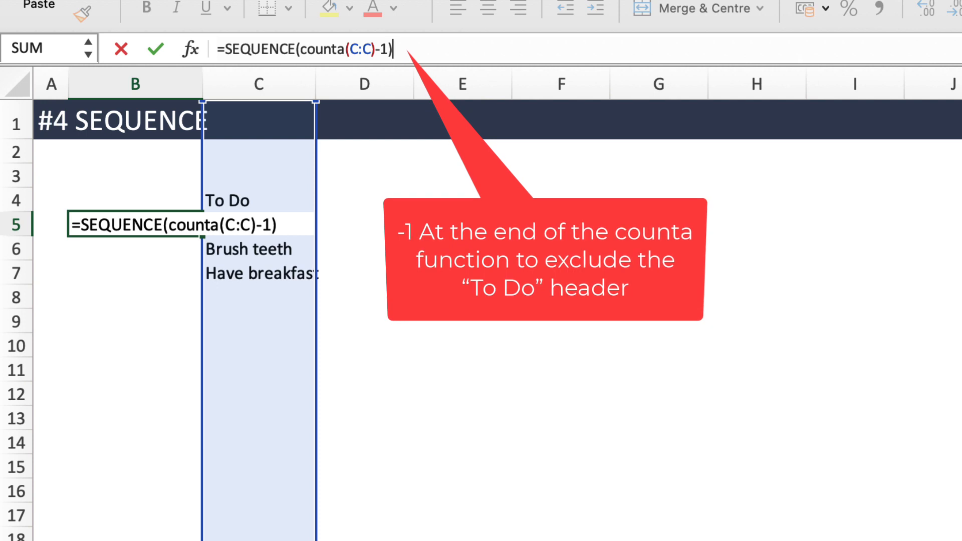
key("Return")
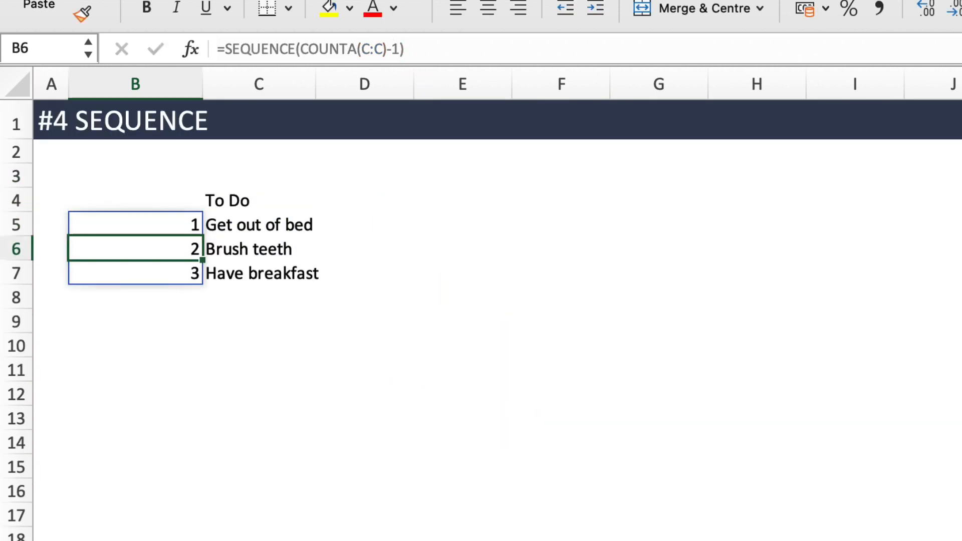
- Add the task Go to work in C8 at the end of the to-do list
left_click(364, 249)
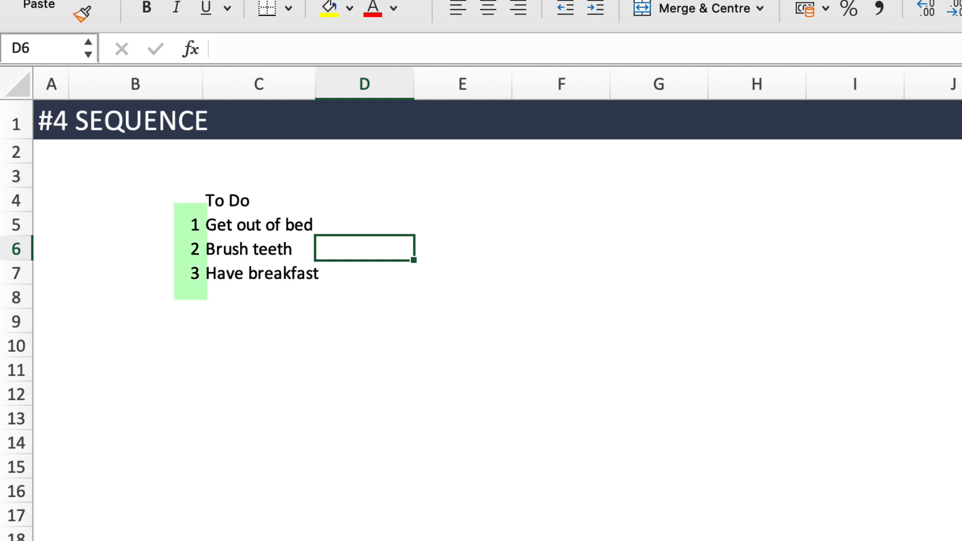
left_click(258, 297)
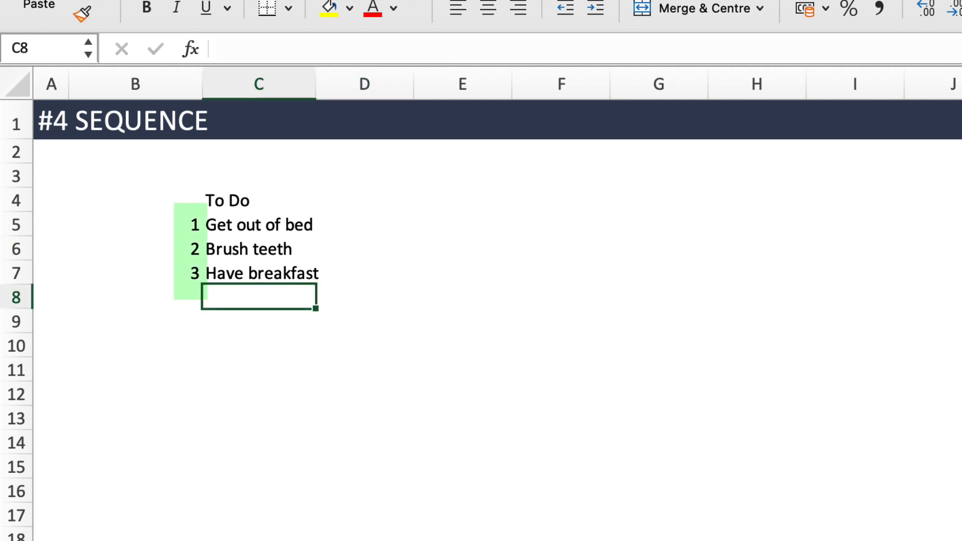
type("Go to work")
key("Return")
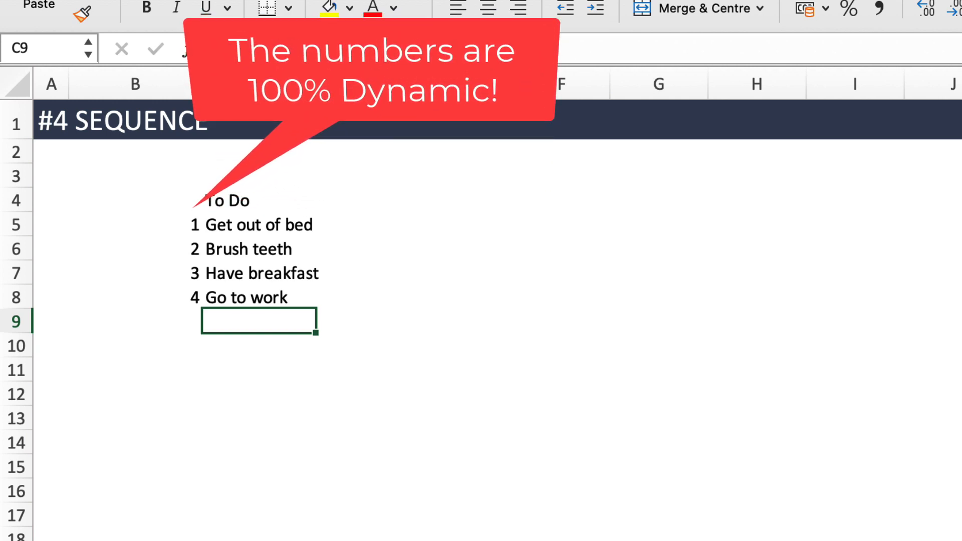
- Delete the entire row 6 containing the Brush teeth task
left_click(258, 249)
left_click(10, 249)
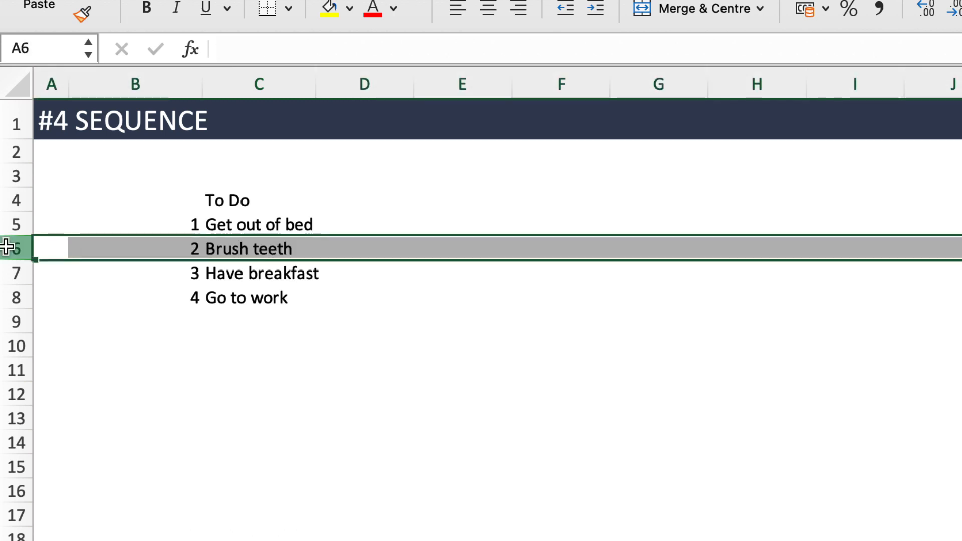
right_click(257, 245)
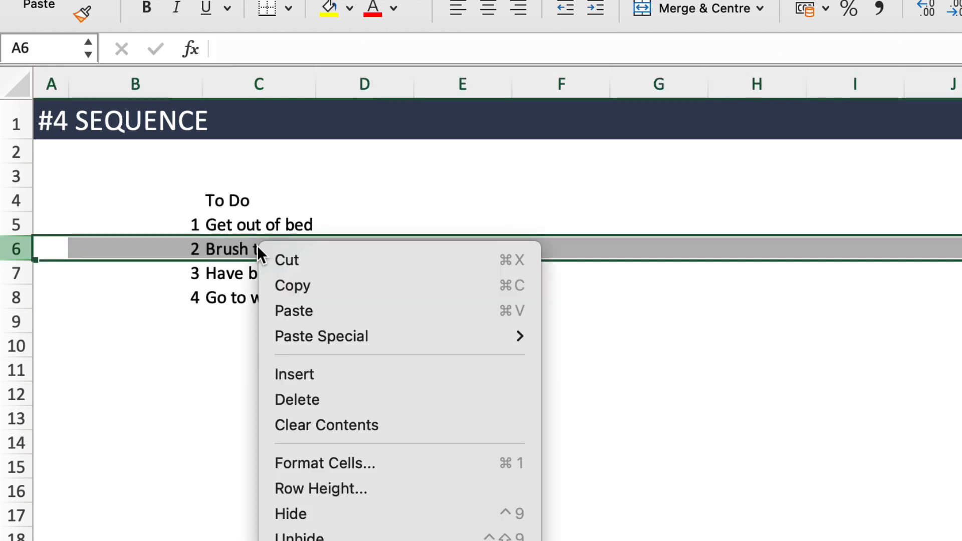
left_click(294, 399)
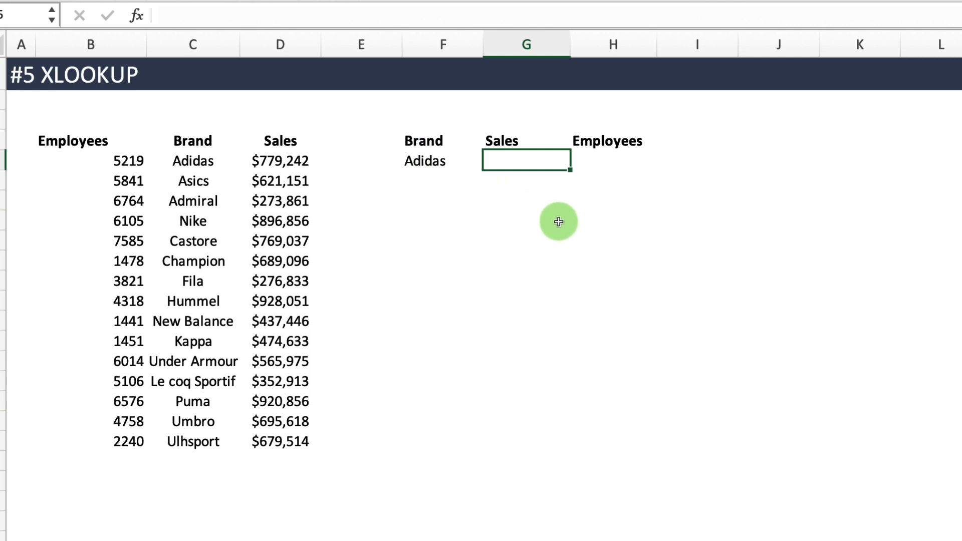
- Begin an XLOOKUP formula in G5 that looks up F5 in the brands C5:C19 and returns the sales from D5:D19
type("=xl")
key("Tab")
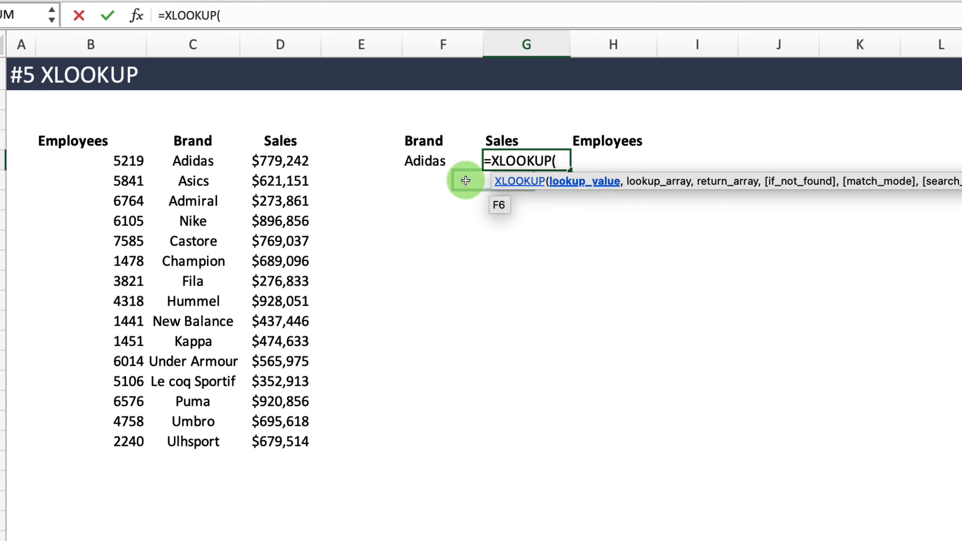
left_click(423, 161)
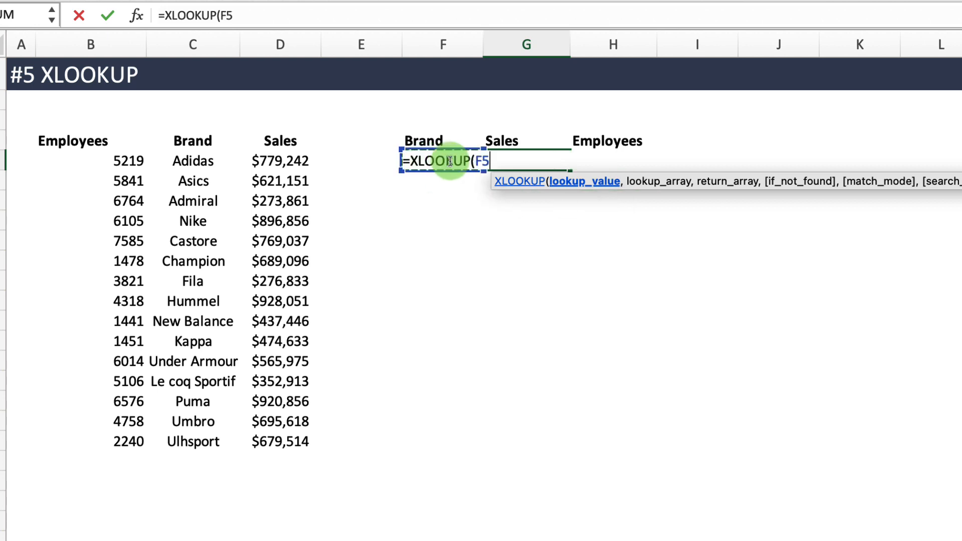
type(",")
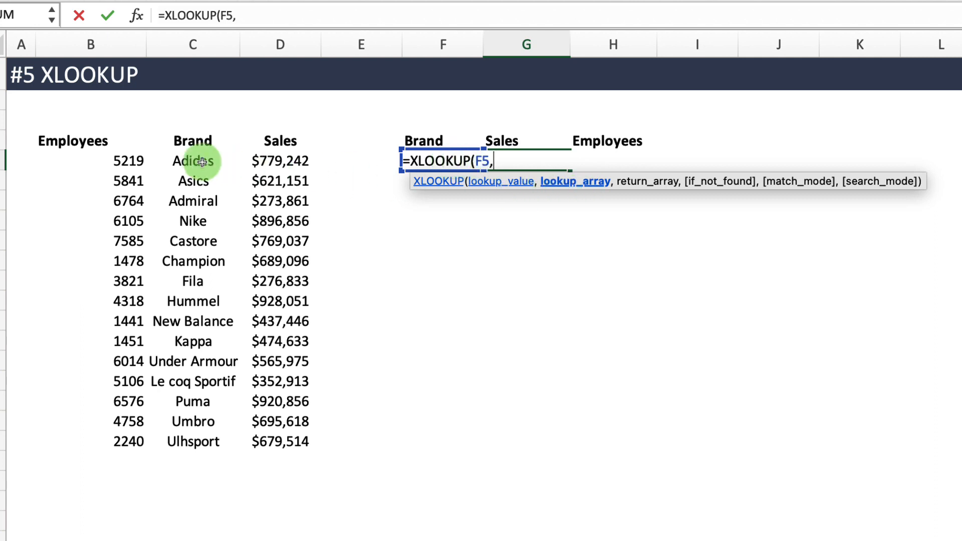
left_click_drag(202, 162, 192, 440)
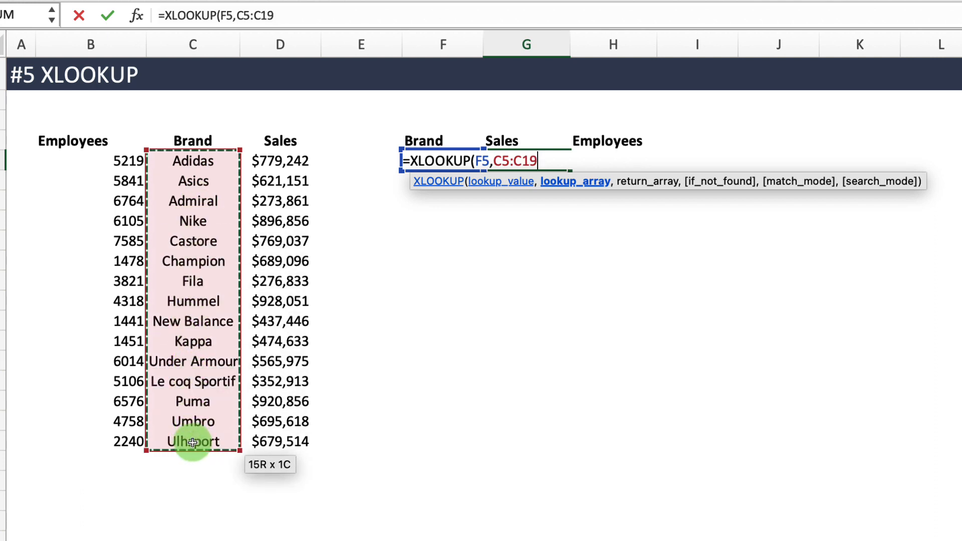
type(",")
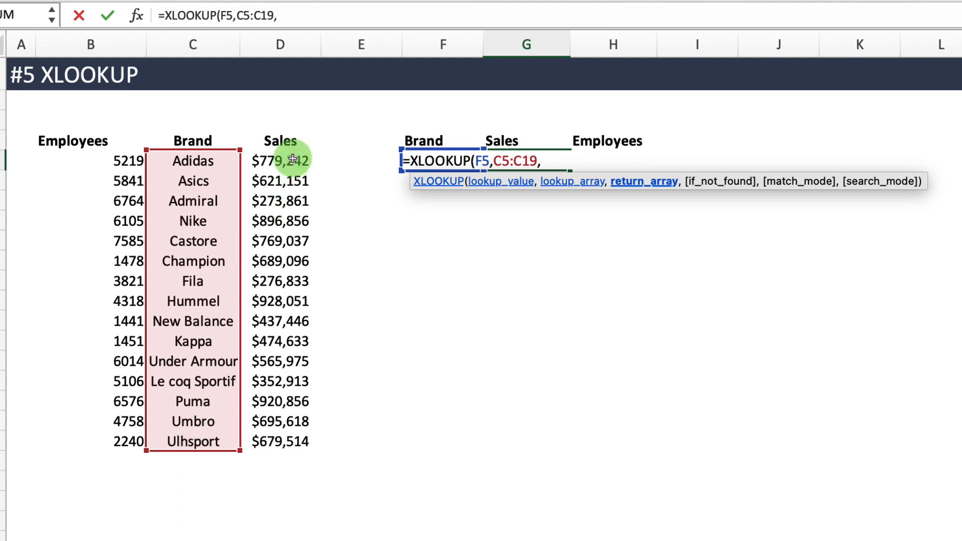
left_click_drag(293, 159, 284, 422)
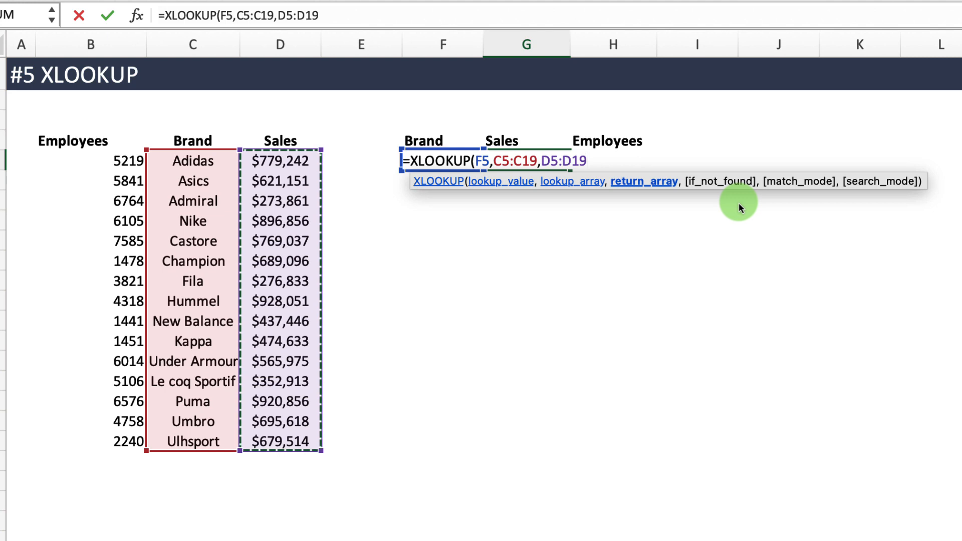
- Complete the G5 XLOOKUP with "Not Found" as the if-not-found text, match mode 0 for exact match and an empty search mode
type(",")
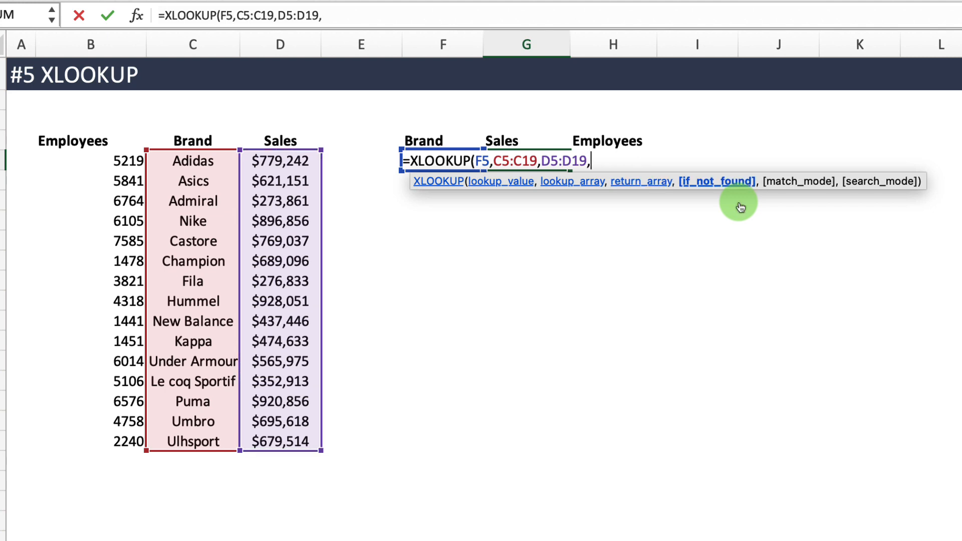
type("\"Not Found\"")
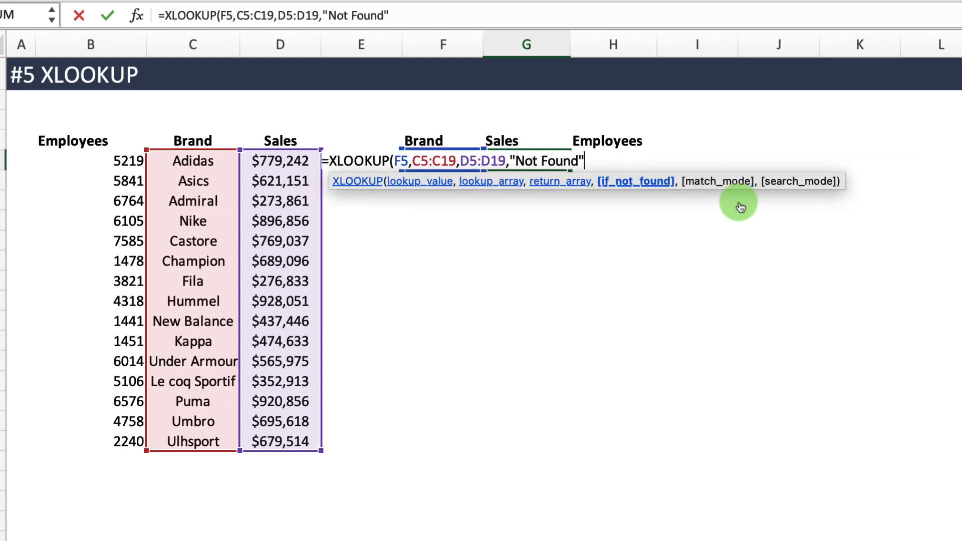
type(",")
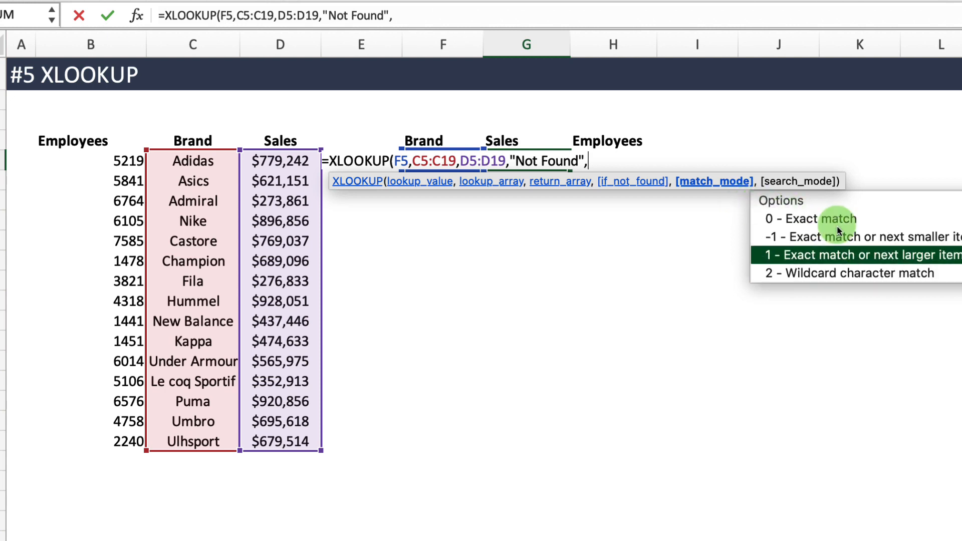
type("0")
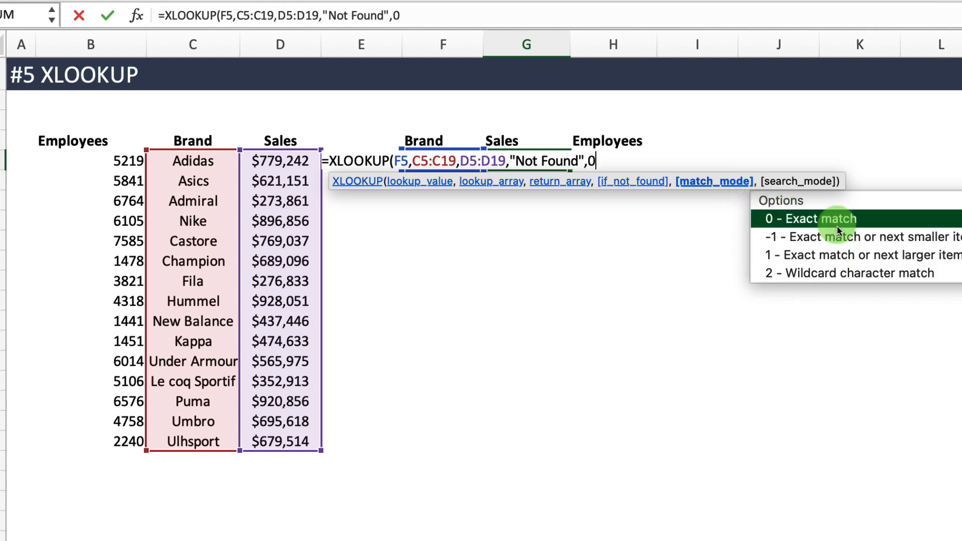
type(",")
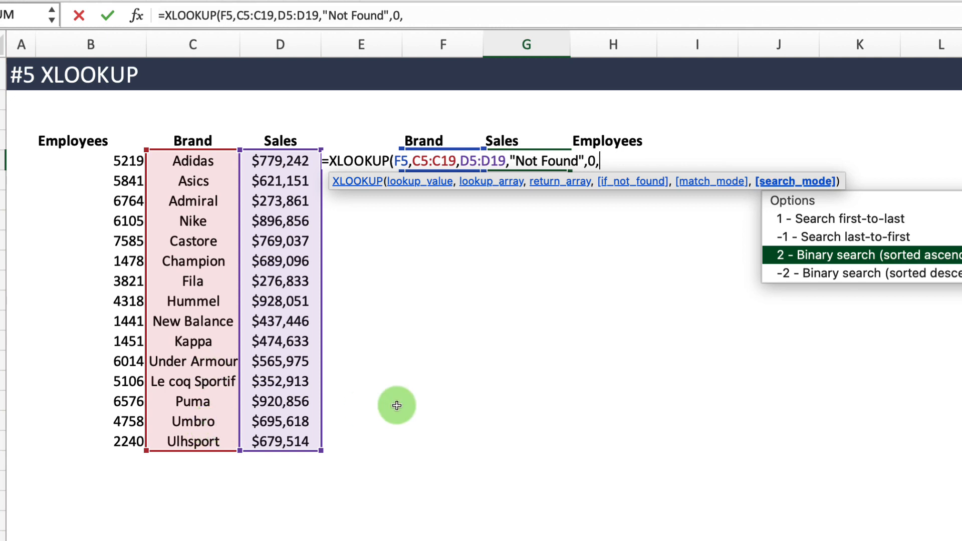
type(")")
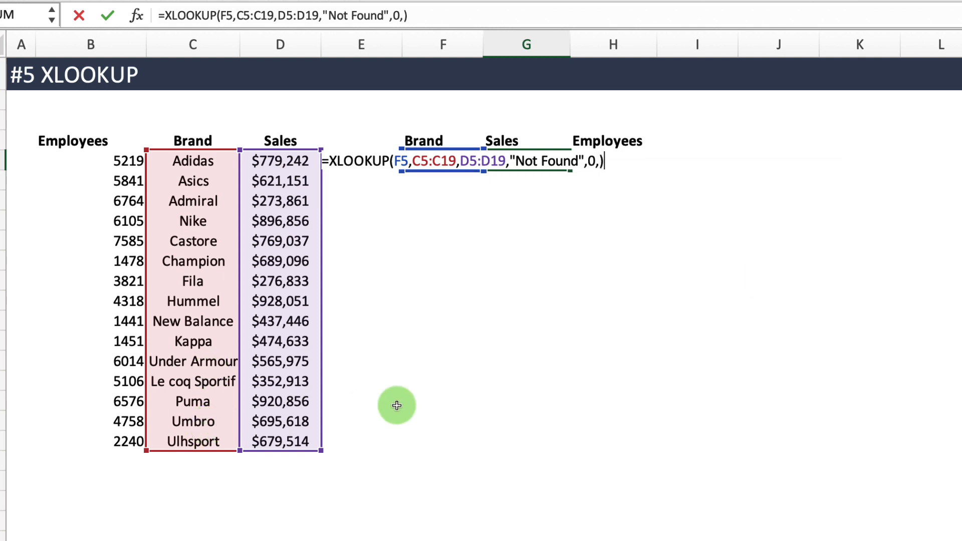
key("Return")
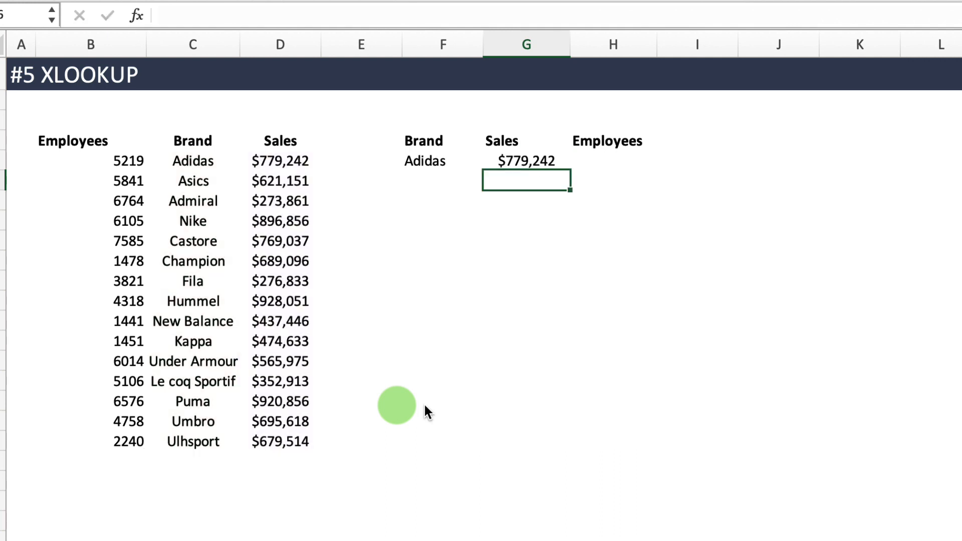
left_click(529, 160)
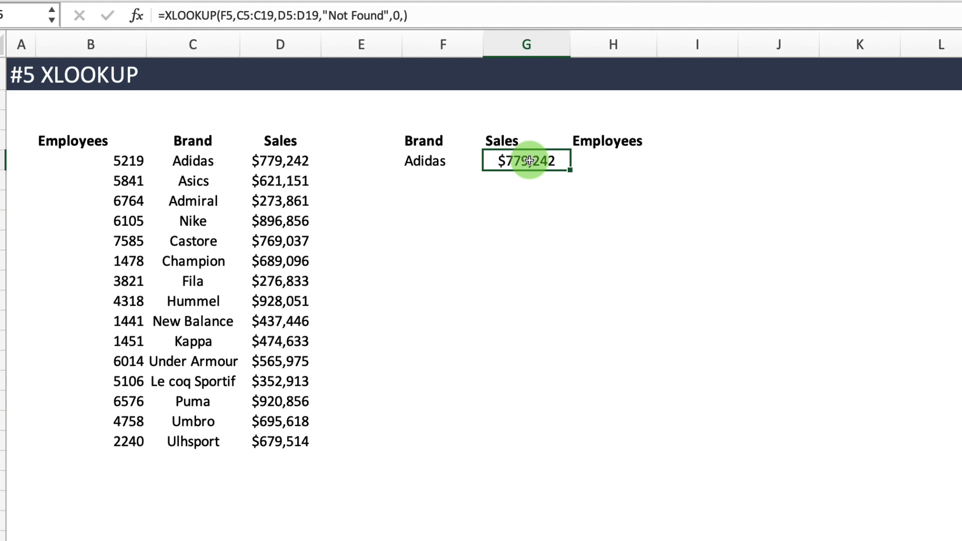
left_click(429, 160)
- Enter =XLOOKUP(F5,C5:C19,B5:B19) in H5 to return the employees for the brand in F5
left_click(609, 159)
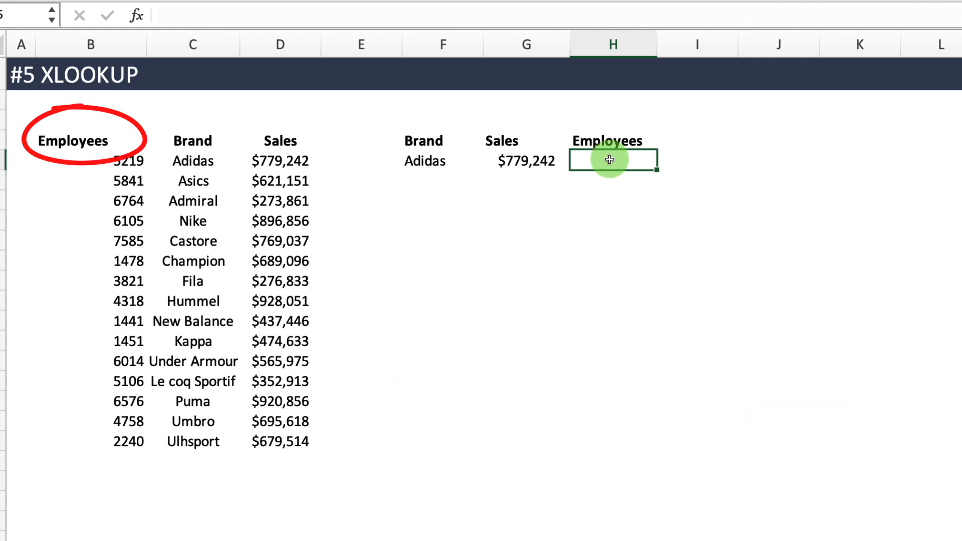
type("=xl")
key("Tab")
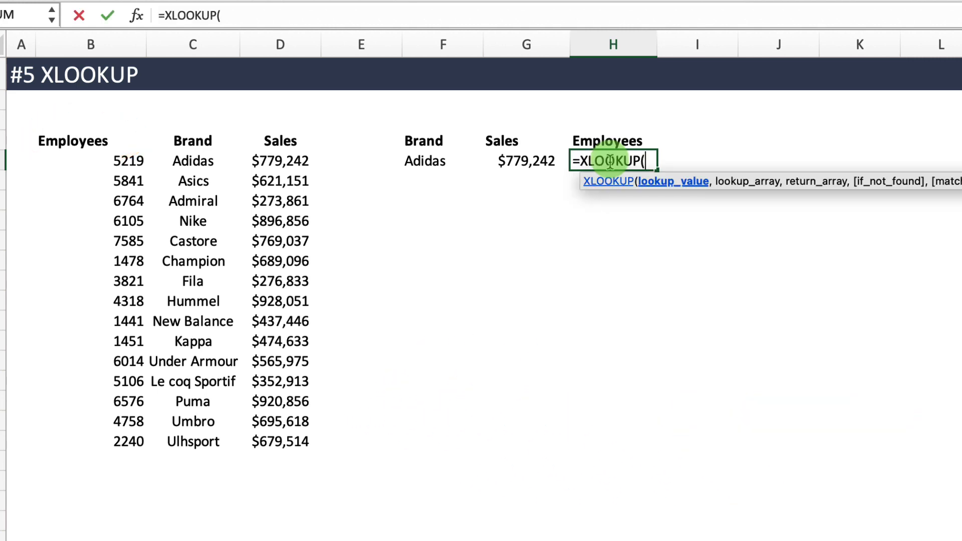
left_click_drag(610, 161, 609, 160)
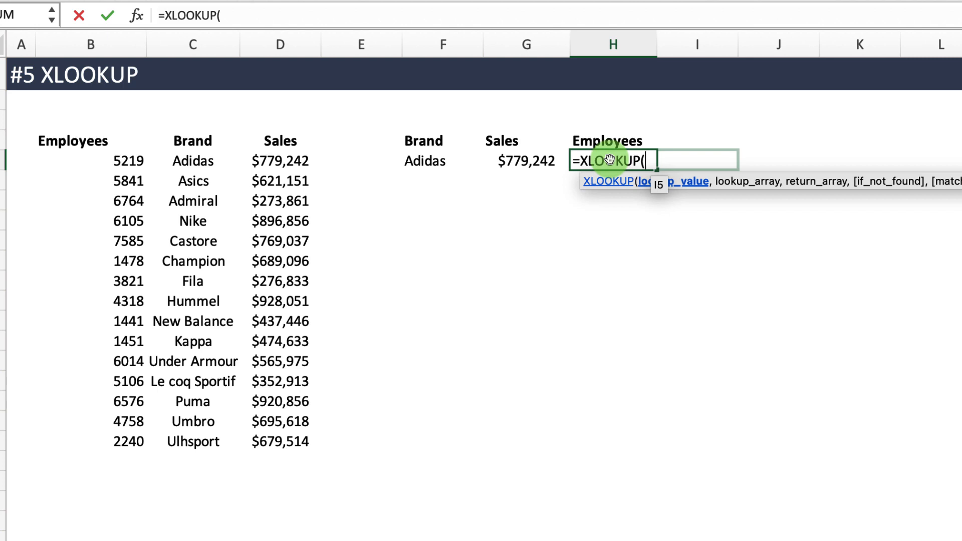
left_click(429, 161)
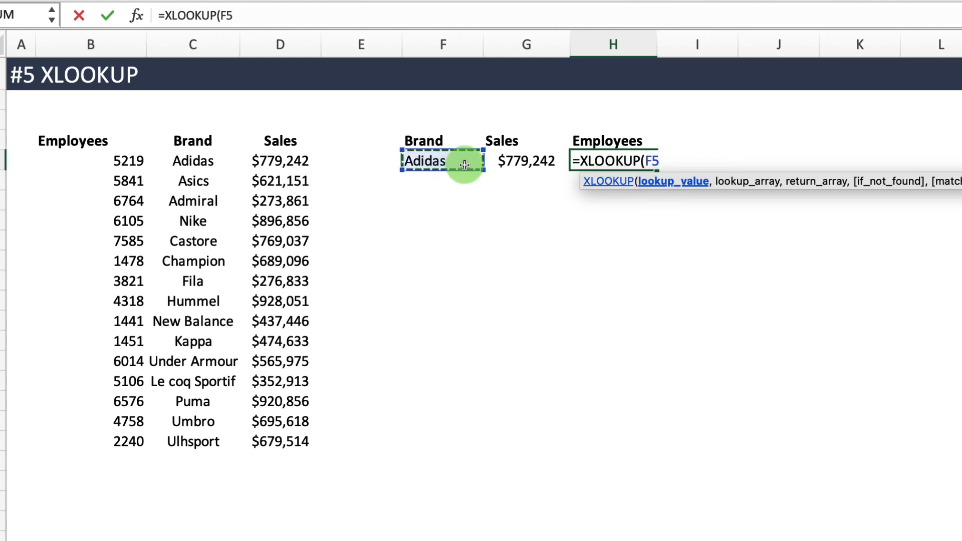
type(",")
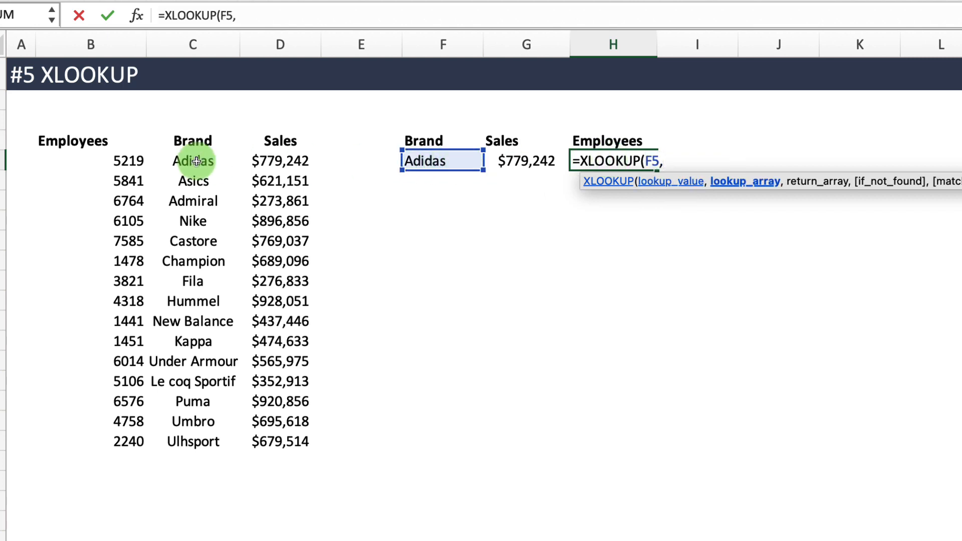
left_click_drag(196, 161, 217, 436)
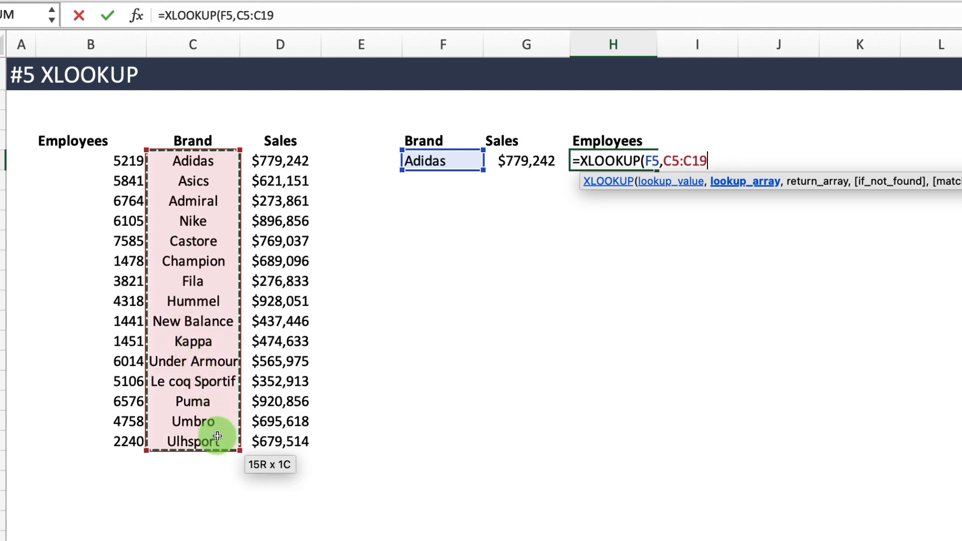
type(",")
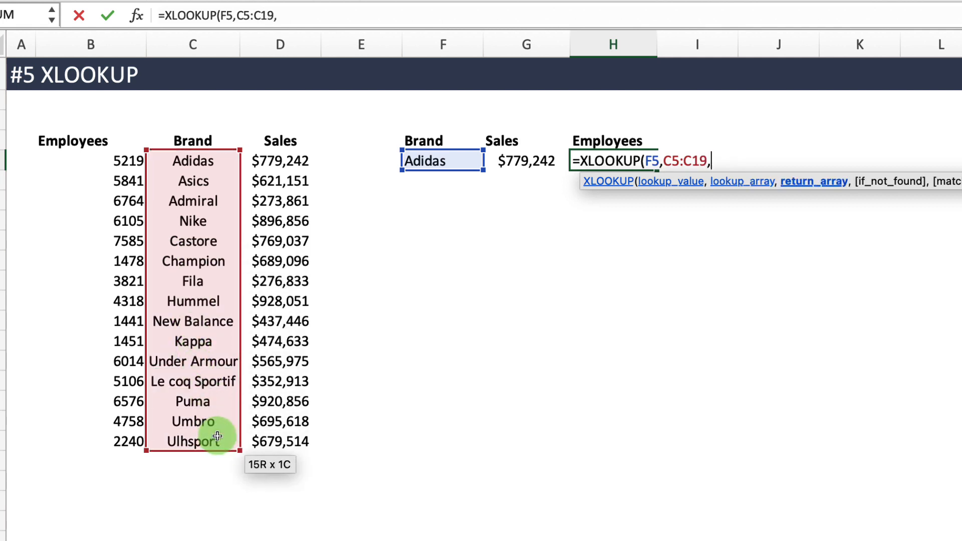
left_click_drag(120, 161, 129, 438)
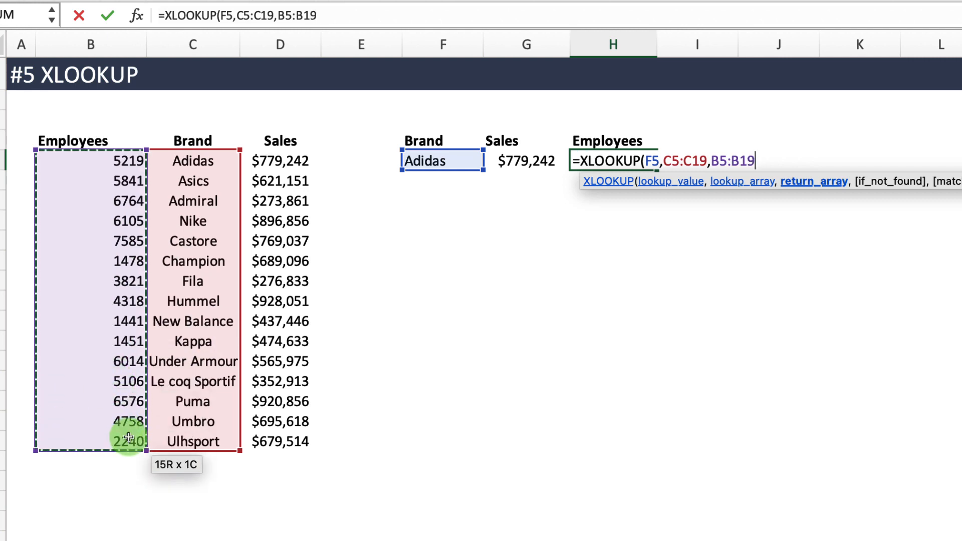
type(")")
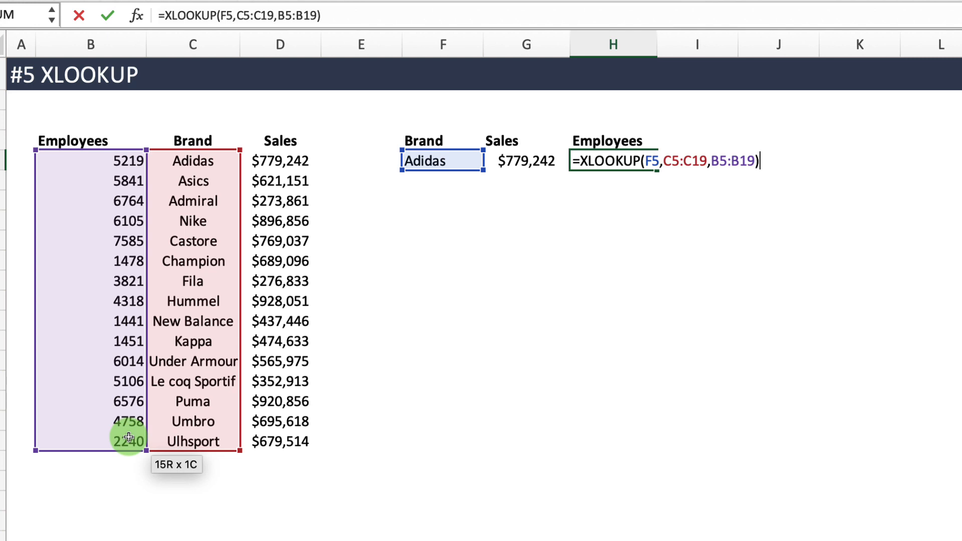
key("Return")
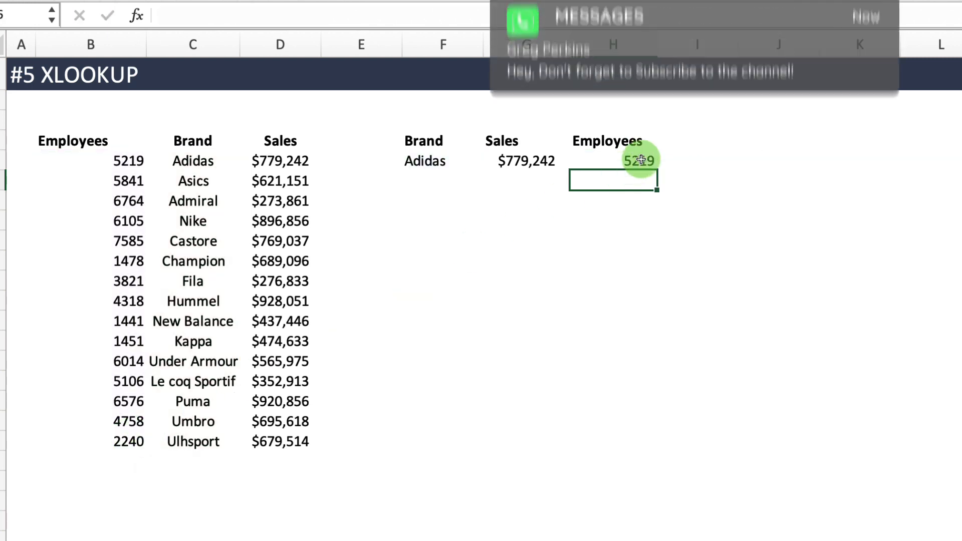
left_click(640, 159)
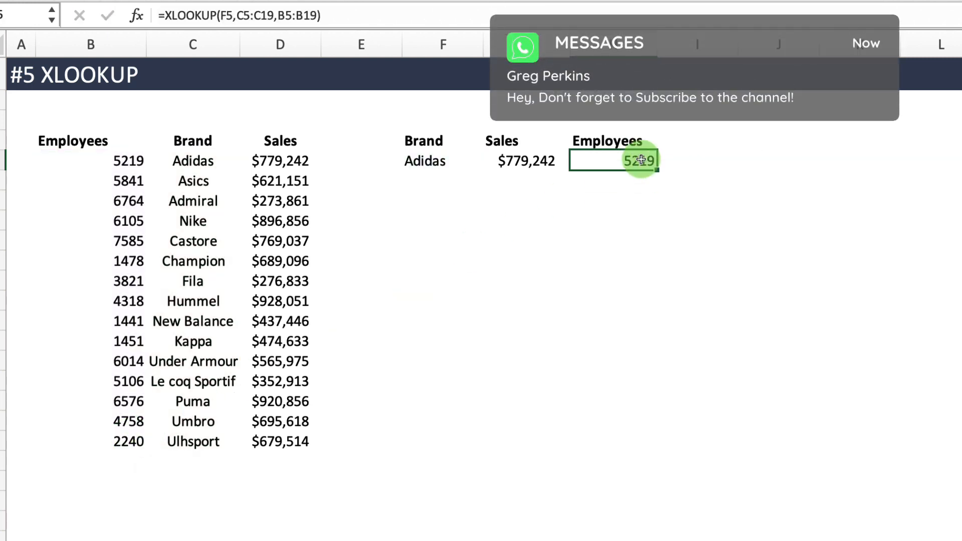